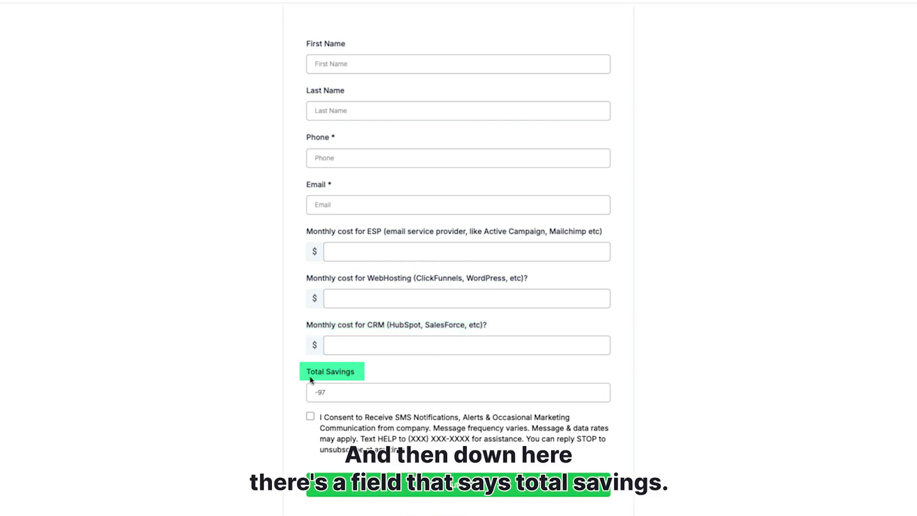
# Examine the Total Savings field below the monthly cost fields.
pyautogui.moveTo(307, 375); pyautogui.dragTo(358, 375)
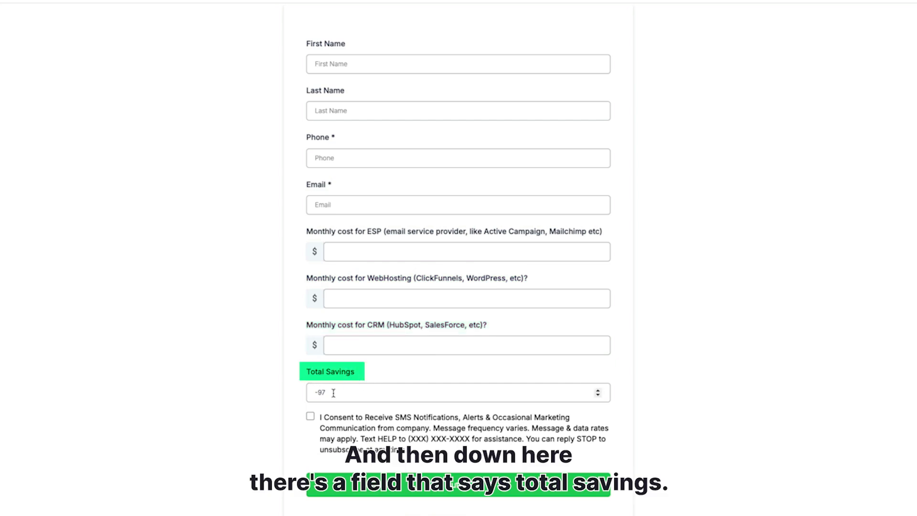
pyautogui.moveTo(312, 392); pyautogui.dragTo(363, 373)
pyautogui.click(308, 372)
pyautogui.click(362, 373)
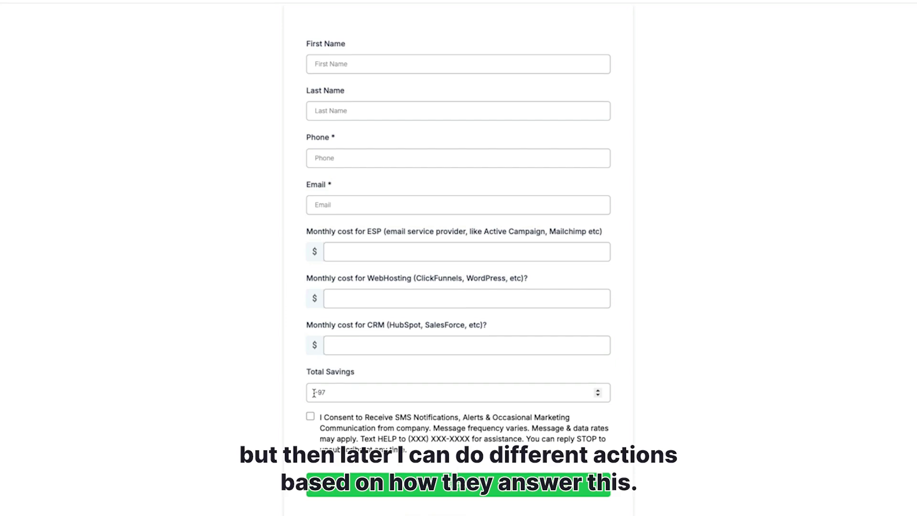
# Fill in the contact details from the saved business entry and enter monthly costs of 300 for ESP, 47 for WebHosting and 197 for CRM.
pyautogui.click(333, 67)
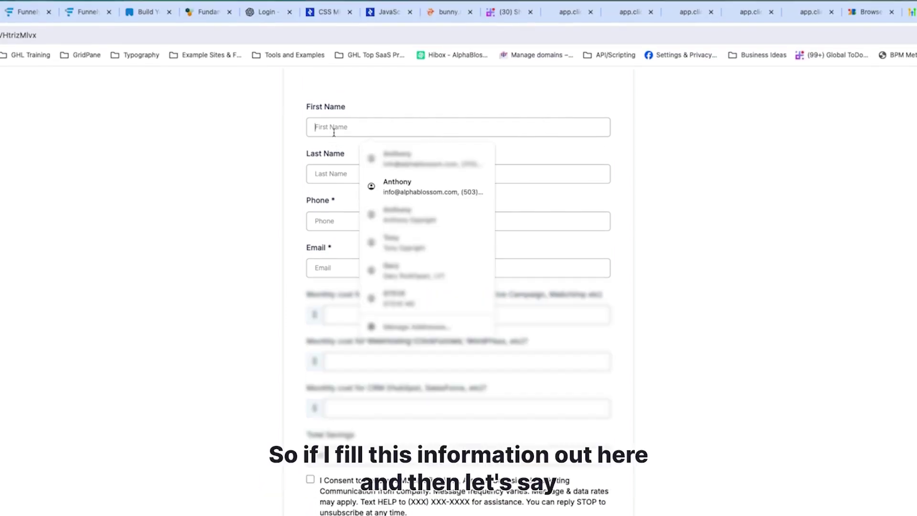
pyautogui.click(429, 190)
pyautogui.click(381, 313)
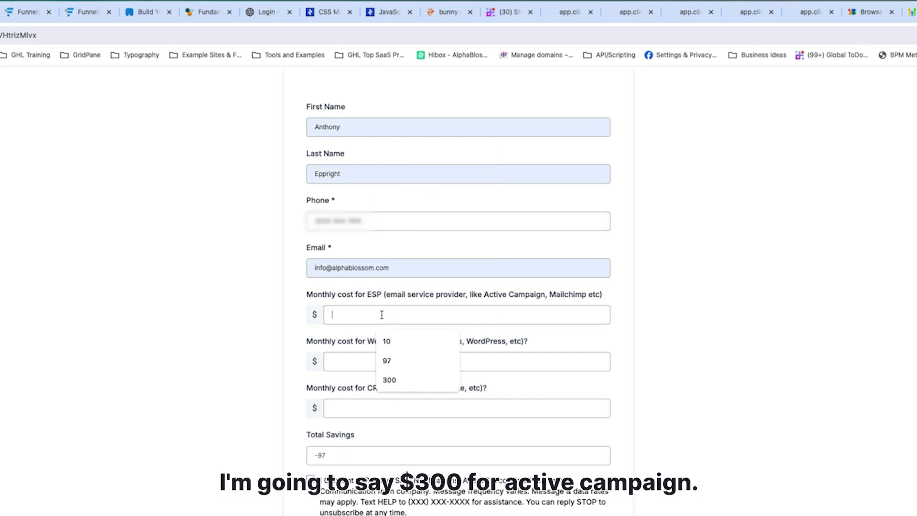
pyautogui.write('300')
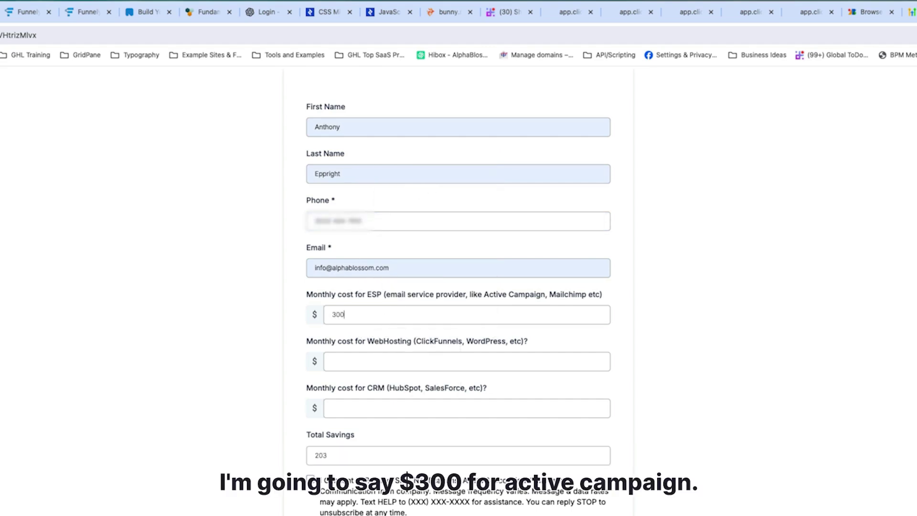
pyautogui.click(364, 356)
pyautogui.write('4')
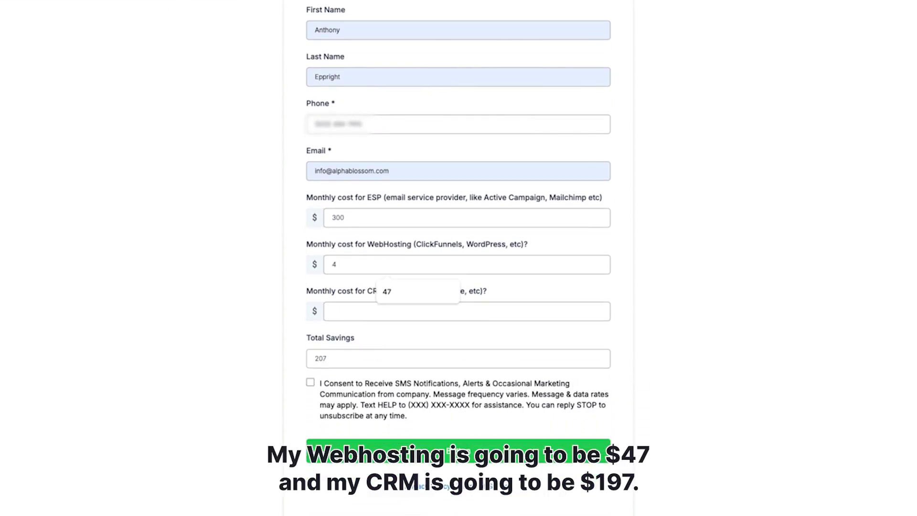
pyautogui.write('7')
pyautogui.click(368, 314)
pyautogui.write('197')
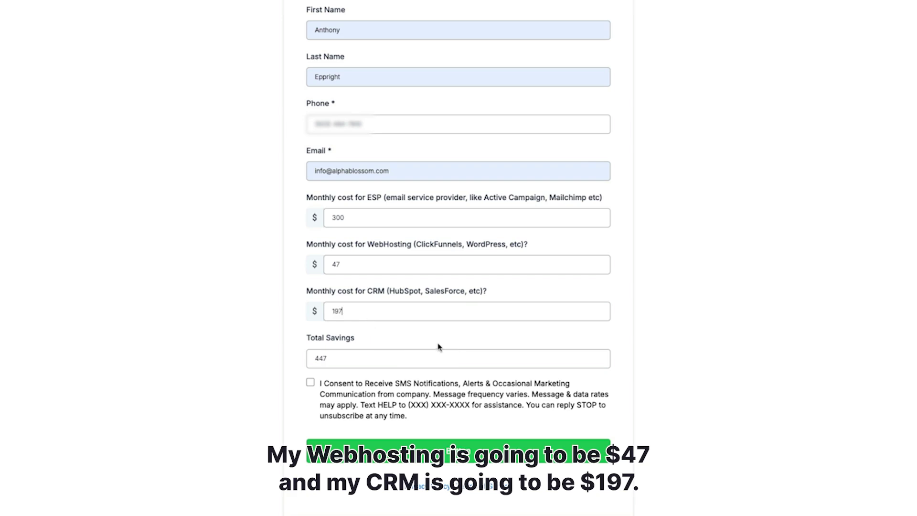
# Check the calculated total savings, accept the SMS consent and submit the form.
pyautogui.moveTo(315, 358); pyautogui.dragTo(334, 358)
pyautogui.click(336, 354)
pyautogui.click(310, 382)
pyautogui.click(458, 453)
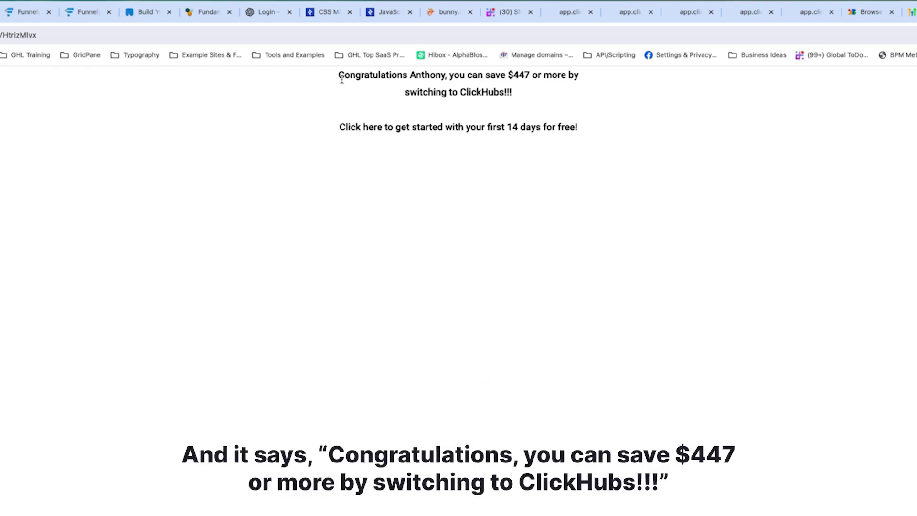
# Read the message shown after submission, including its savings amount and the free trial offer.
pyautogui.moveTo(340, 77); pyautogui.dragTo(507, 94)
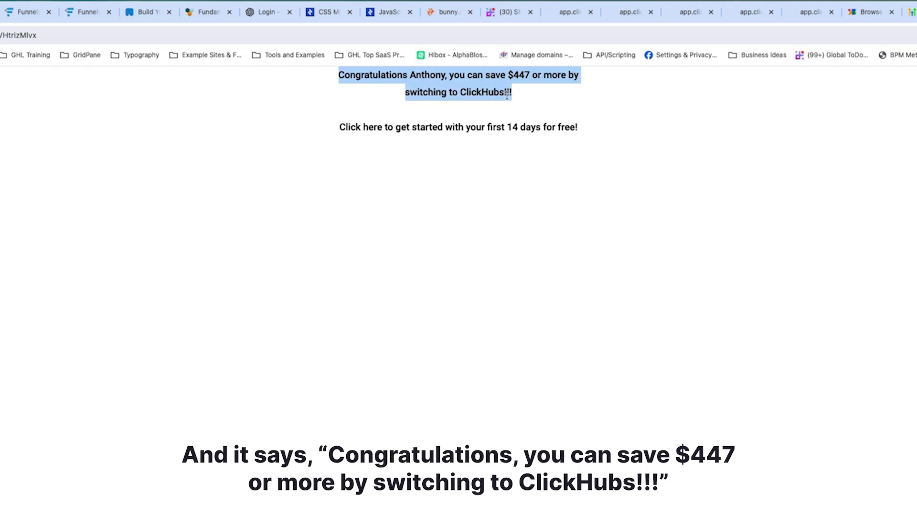
pyautogui.click(338, 127)
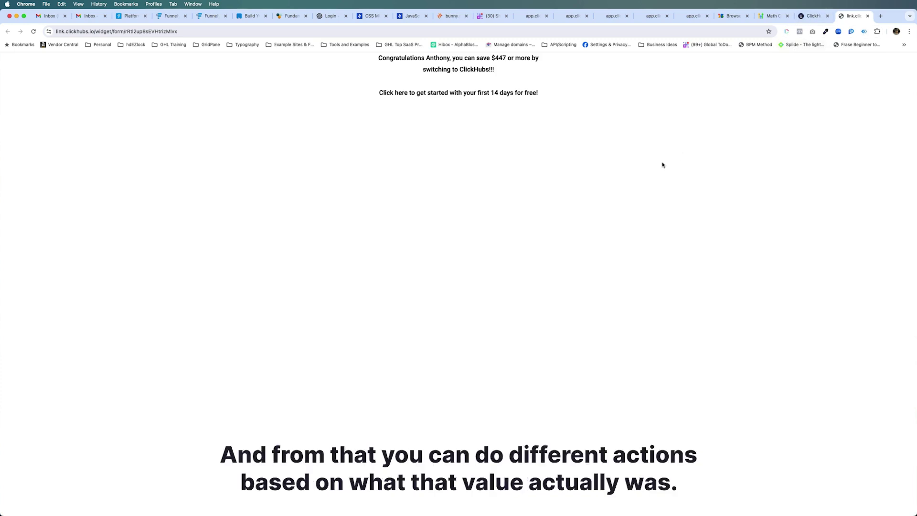
pyautogui.moveTo(491, 57); pyautogui.dragTo(507, 58)
# Reload the form and enter monthly costs of 10 for ESP, 27 for WebHosting and 30 for CRM.
pyautogui.click(33, 32)
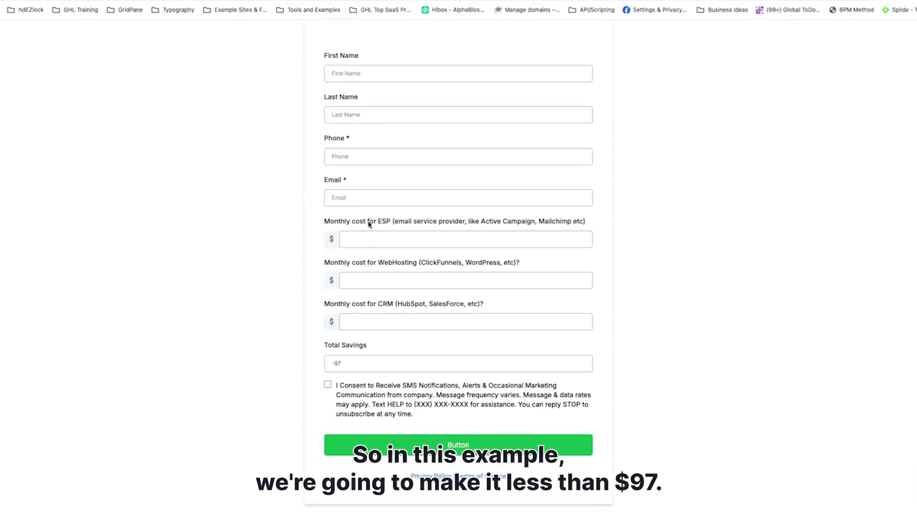
pyautogui.click(386, 219)
pyautogui.write('10')
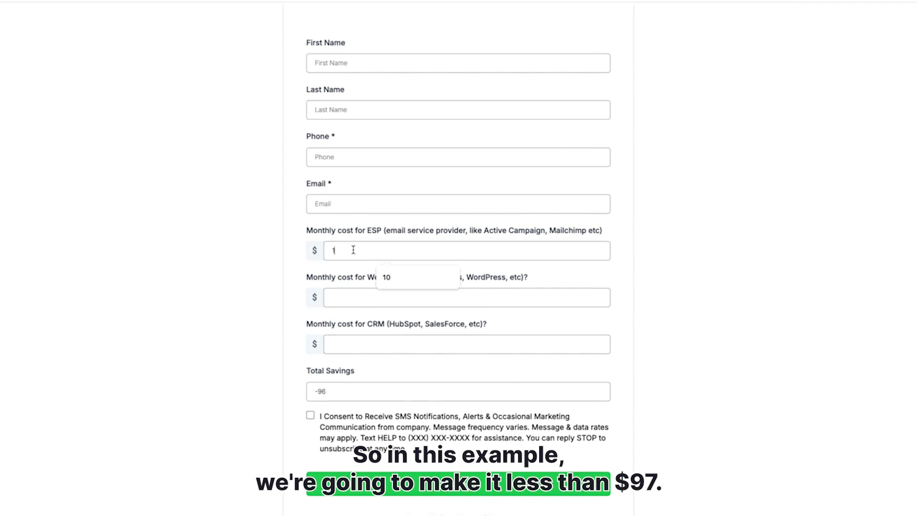
pyautogui.click(352, 300)
pyautogui.write('2')
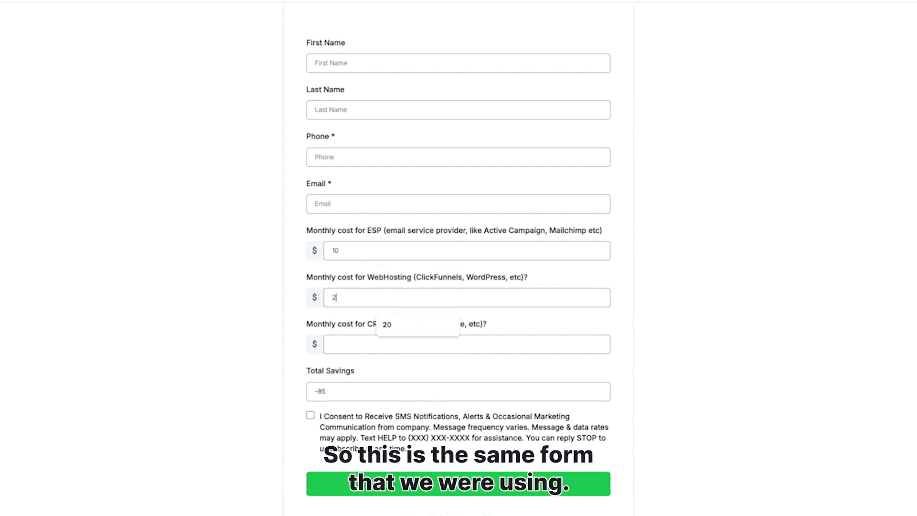
pyautogui.write('7')
pyautogui.click(348, 342)
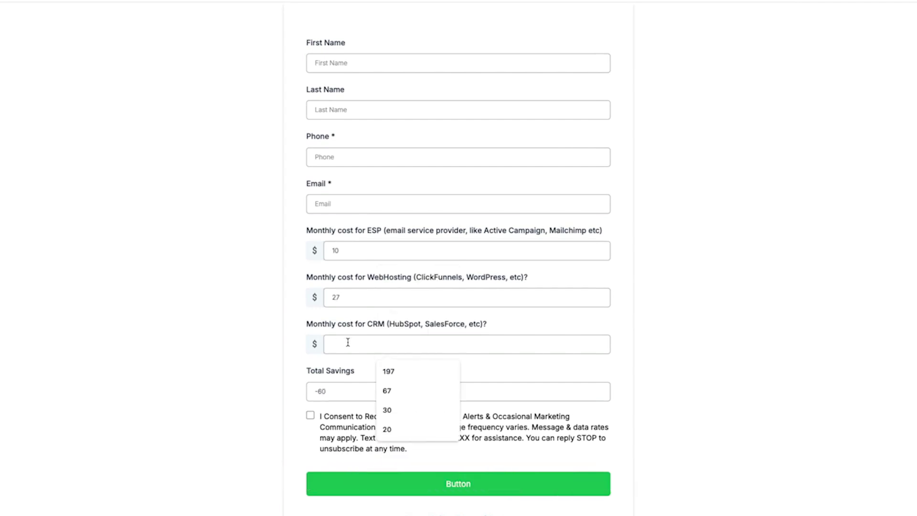
pyautogui.write('30')
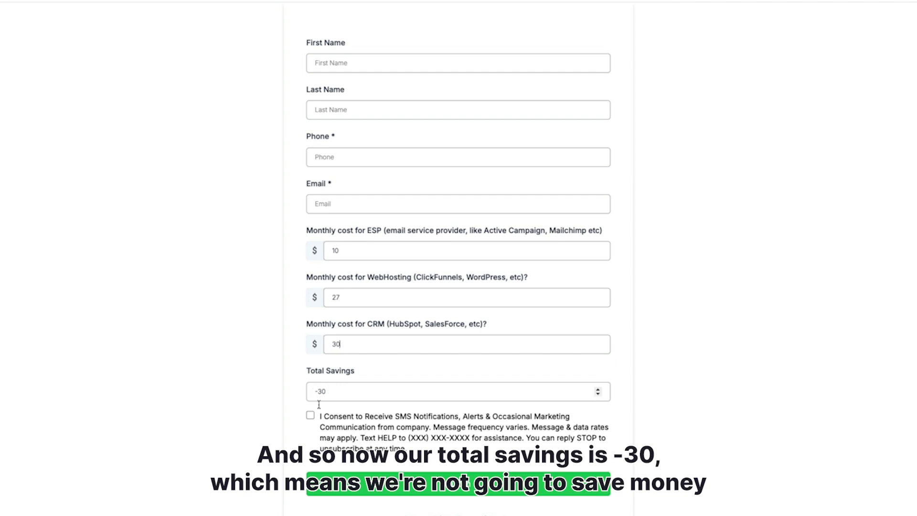
# Accept the SMS consent, fill in the required contact details from the saved entry and submit the form.
pyautogui.click(311, 416)
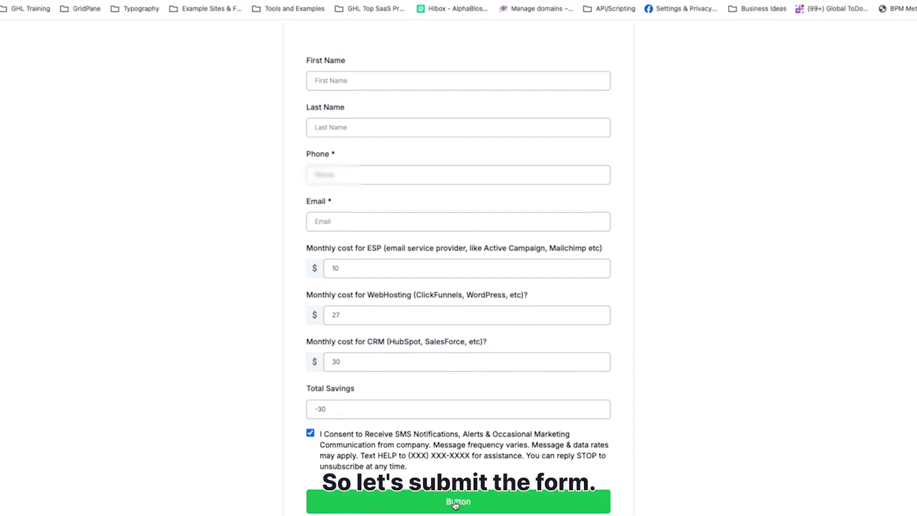
pyautogui.click(455, 484)
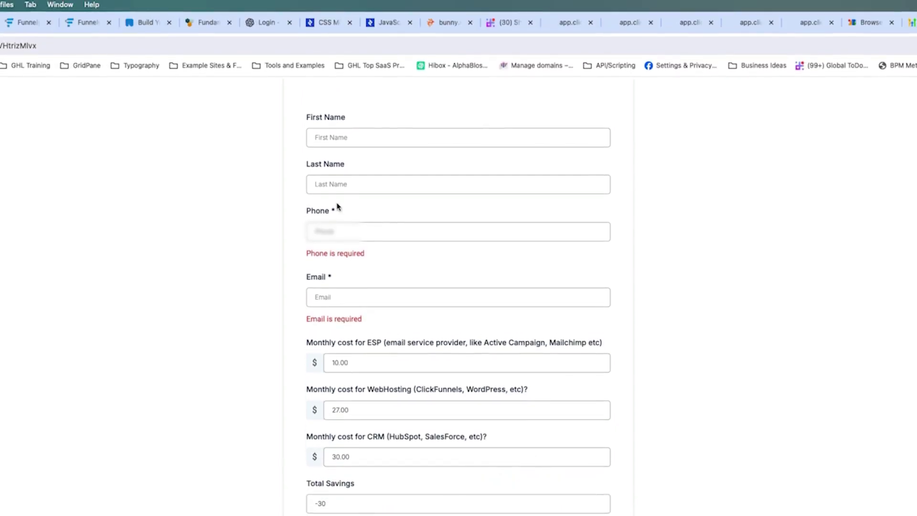
pyautogui.click(334, 138)
pyautogui.click(424, 200)
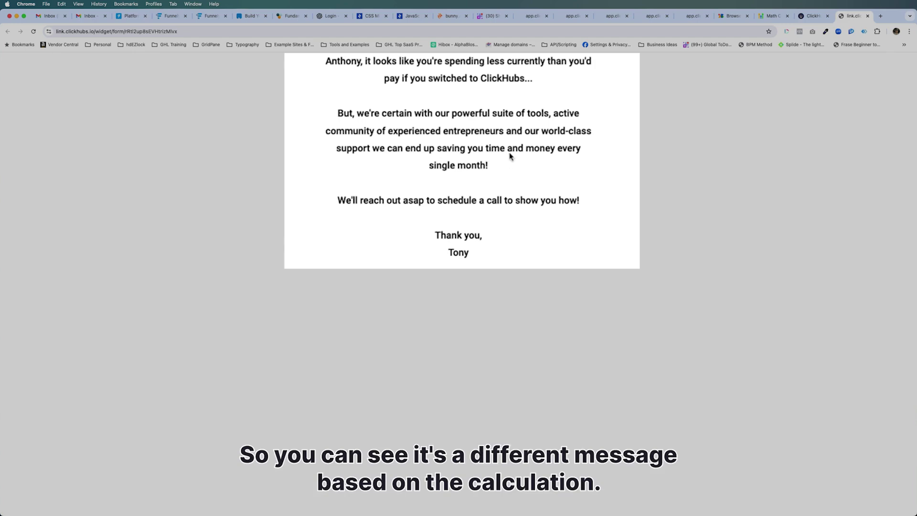
# Reload the form and examine the default value of the Total Savings field.
pyautogui.click(33, 32)
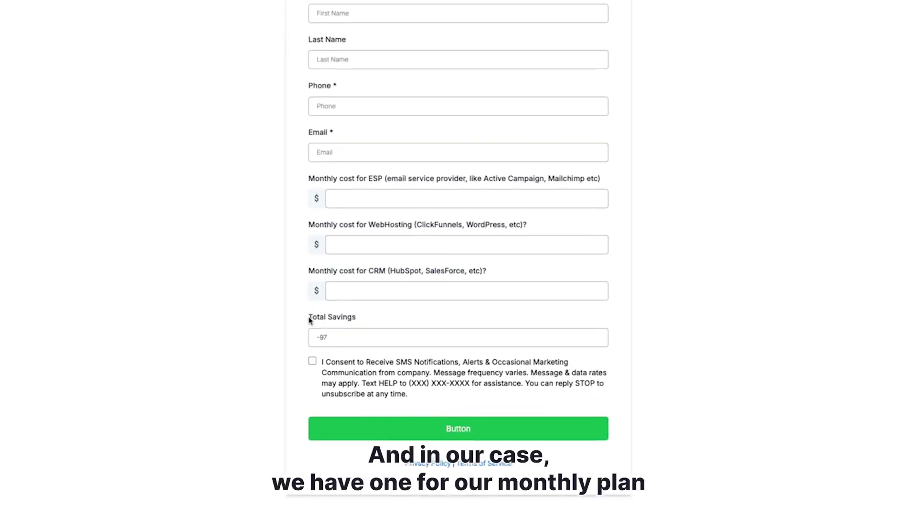
pyautogui.doubleClick(321, 338)
pyautogui.click(316, 338)
pyautogui.moveTo(316, 338); pyautogui.dragTo(324, 338)
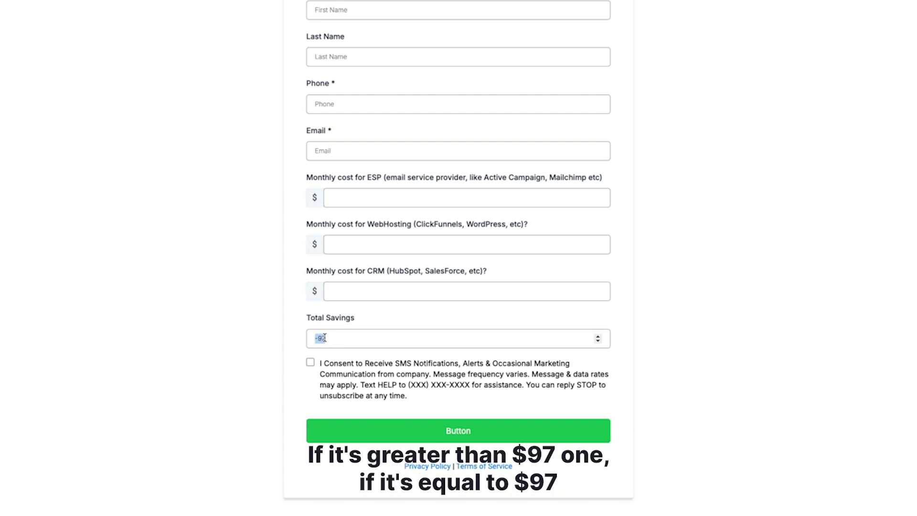
pyautogui.click(324, 337)
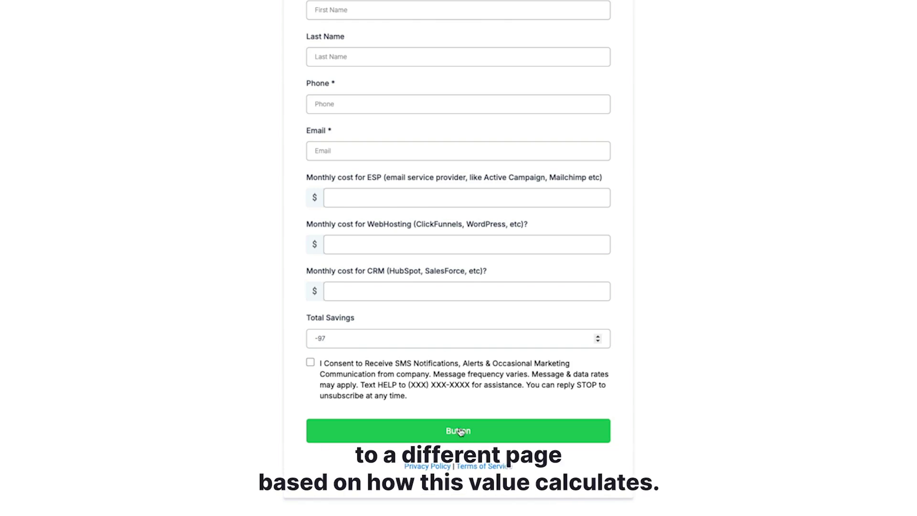
pyautogui.moveTo(326, 338); pyautogui.dragTo(310, 338)
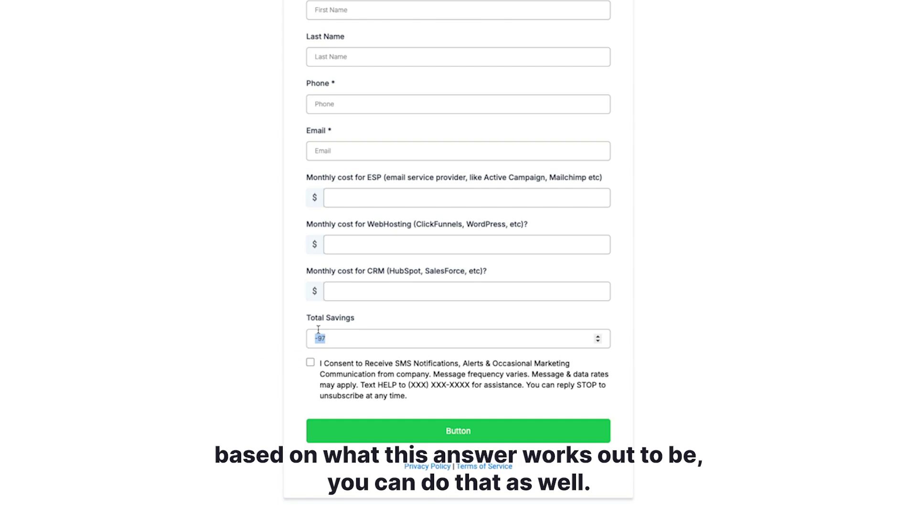
pyautogui.click(360, 363)
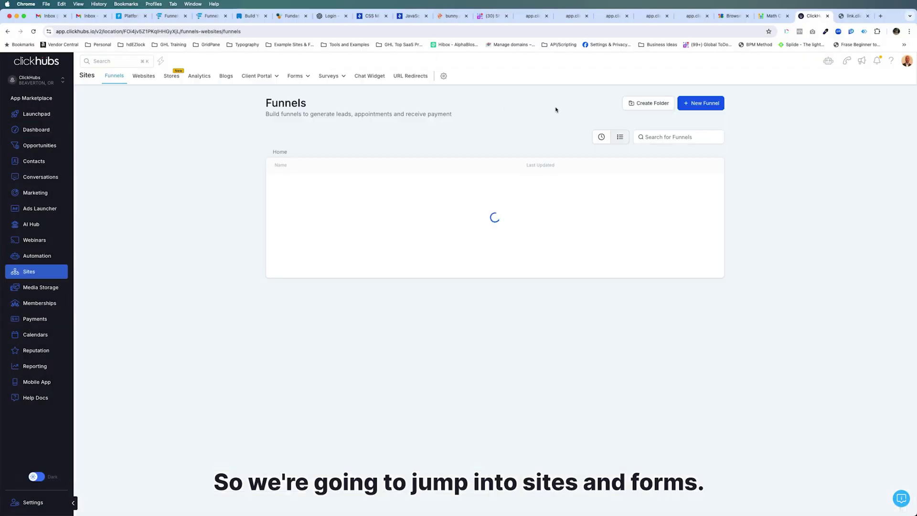
# Open the form builder's [ARCHIVE] Old Forms folder and create a new form from scratch.
pyautogui.moveTo(329, 76)
pyautogui.moveTo(270, 58)
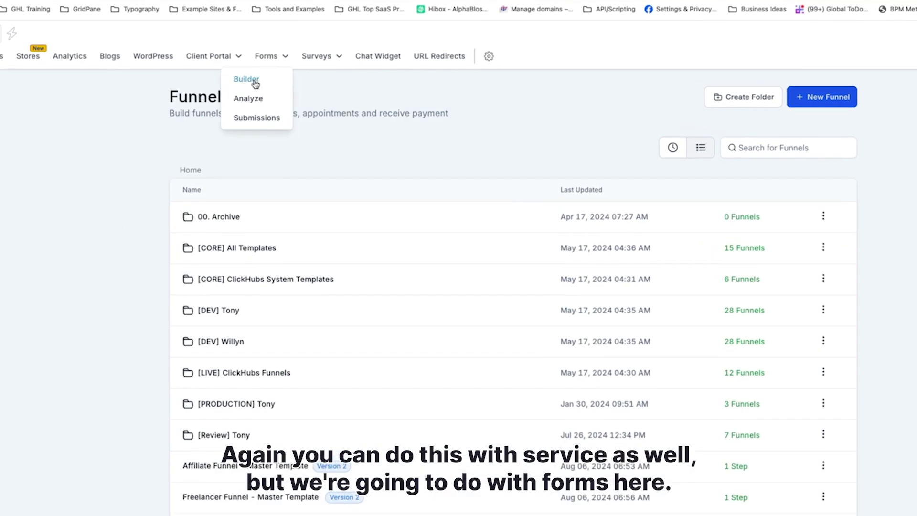
pyautogui.click(255, 81)
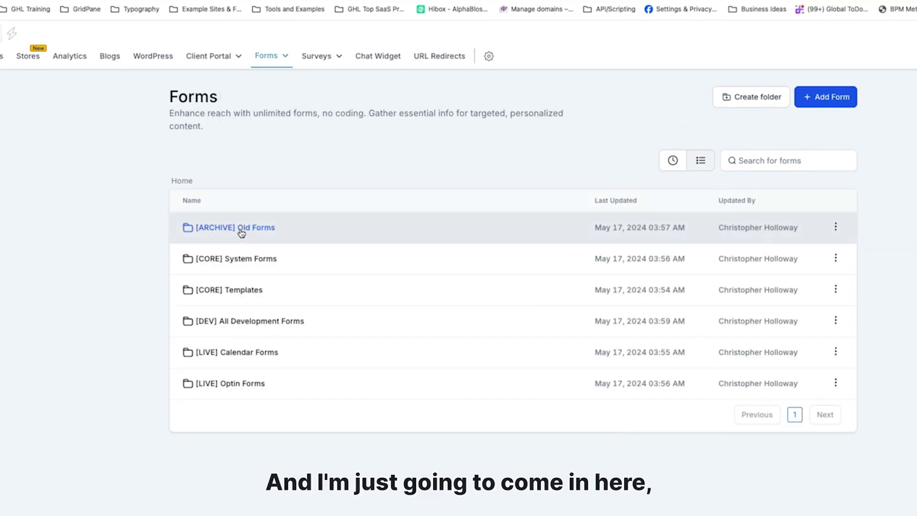
pyautogui.click(239, 230)
pyautogui.click(824, 98)
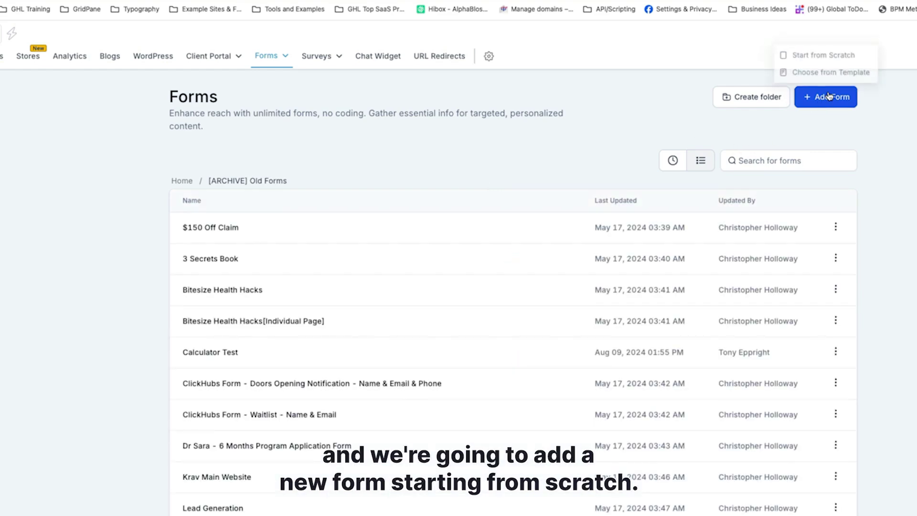
pyautogui.click(827, 53)
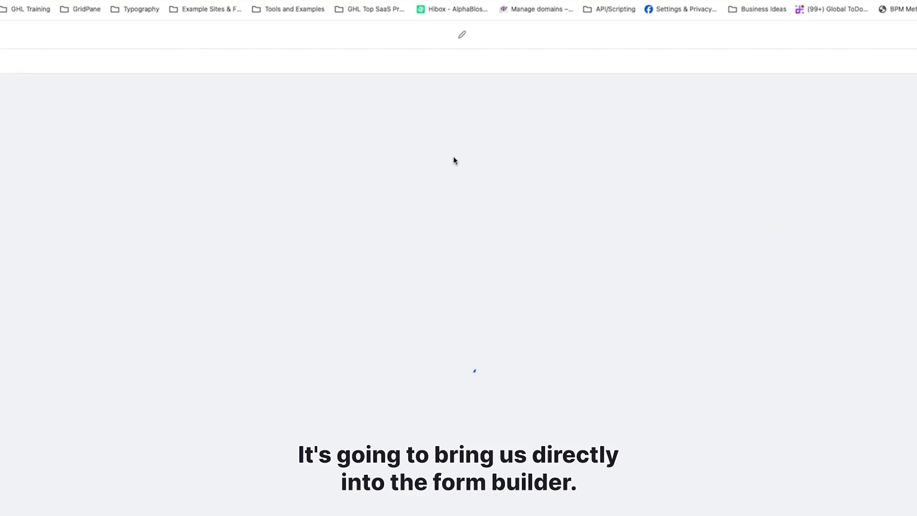
# Name the new form "Calculator Test 2" and save it.
pyautogui.click(444, 35)
pyautogui.write('Calu')
pyautogui.press('BackSpace')
pyautogui.write('culator Test 2')
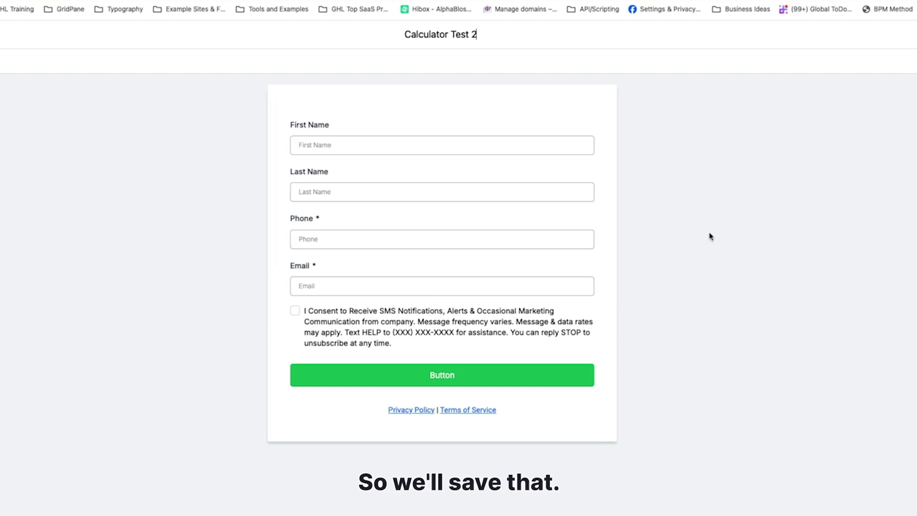
pyautogui.press('Return')
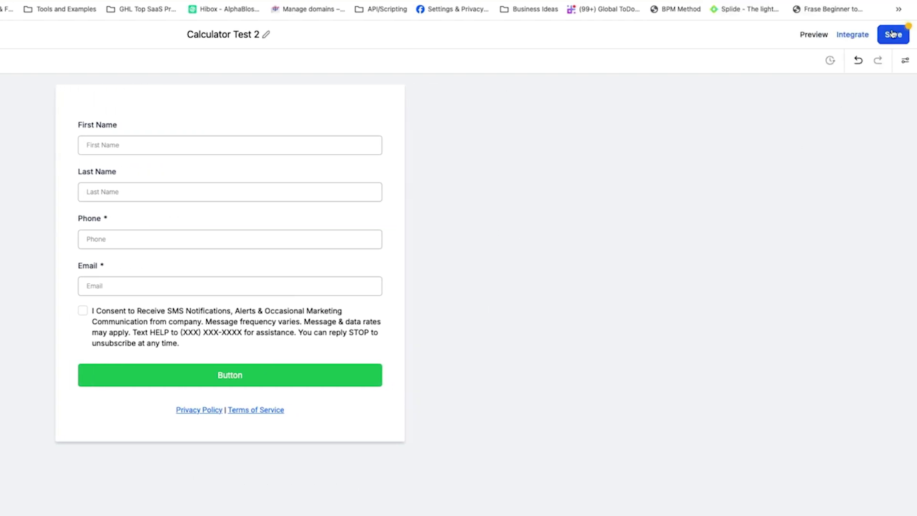
pyautogui.click(891, 34)
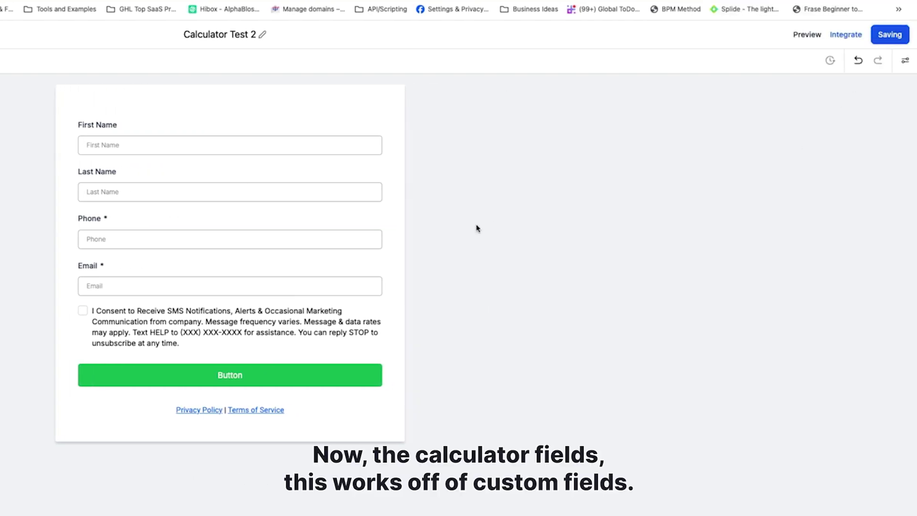
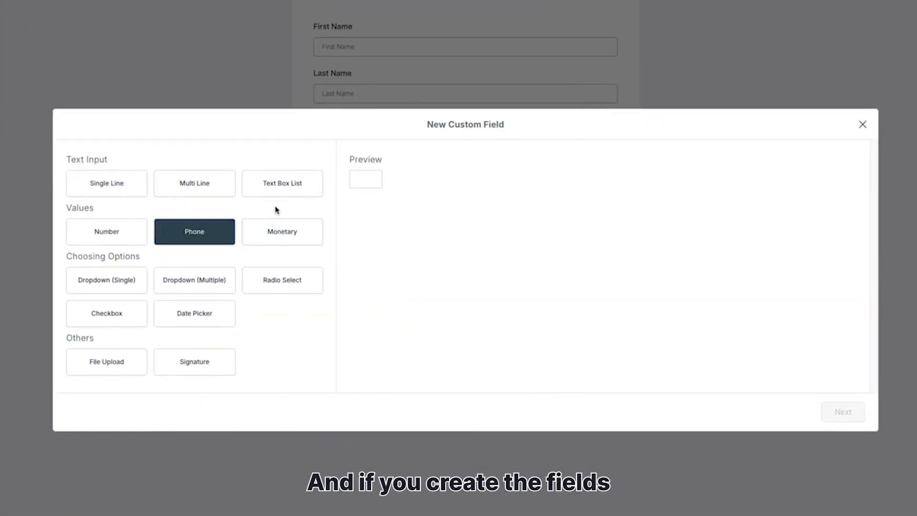
# Compare the Monetary and Number types for a new custom field, choose Monetary and continue to its settings.
pyautogui.click(343, 267)
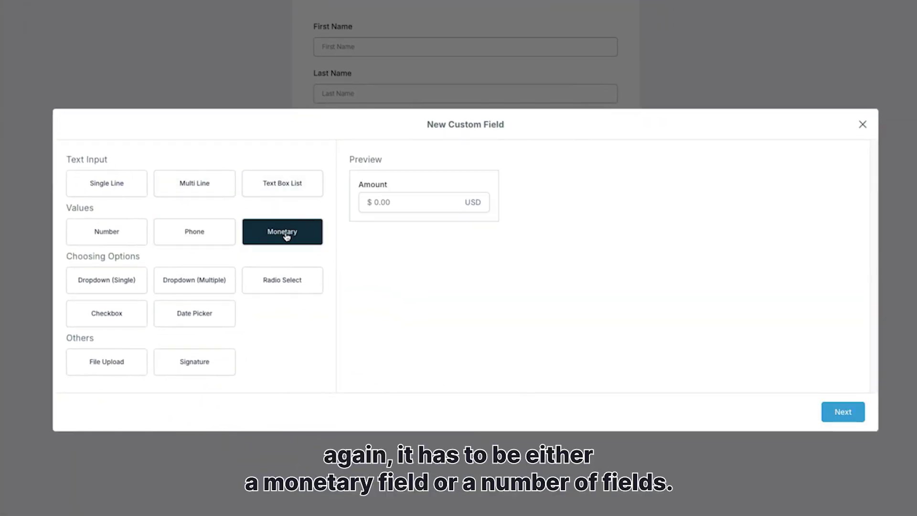
pyautogui.click(130, 232)
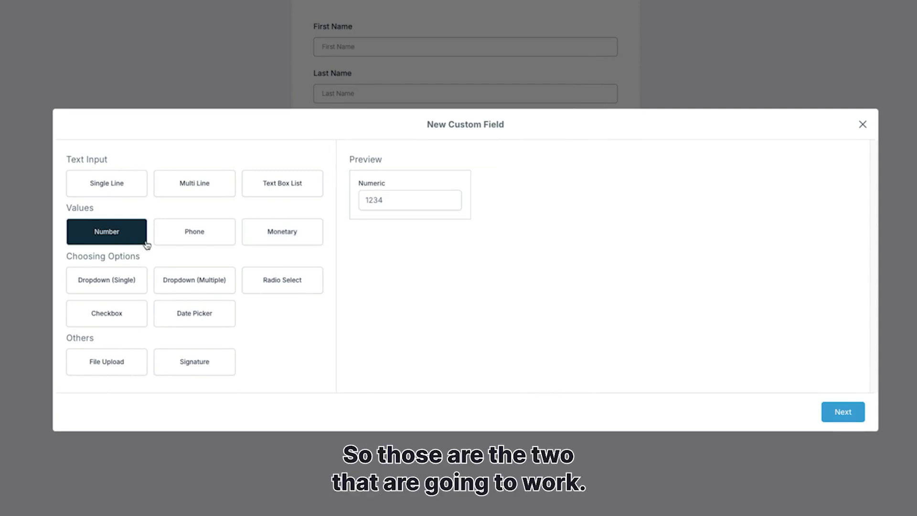
pyautogui.click(274, 237)
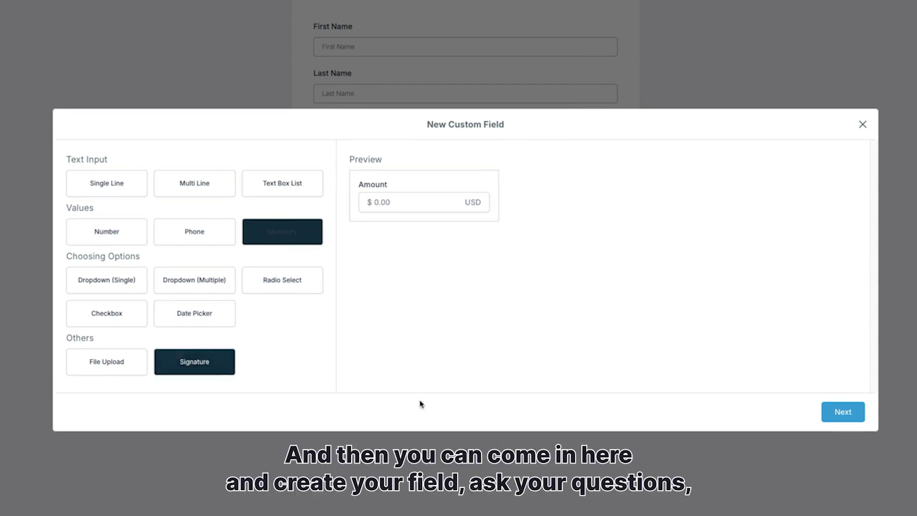
pyautogui.click(843, 415)
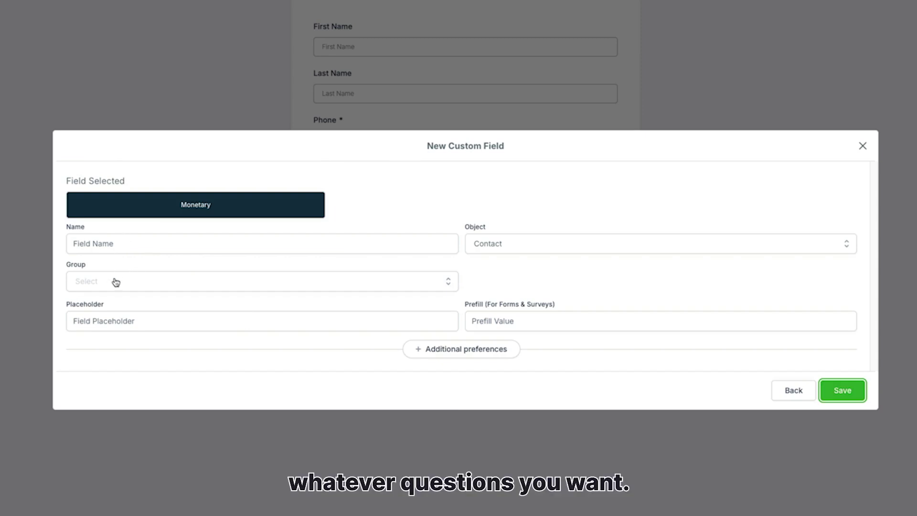
# Name the monetary field "How much do you spend monthly for a Community App?", assign it to the Additional Info group and save it.
pyautogui.click(133, 244)
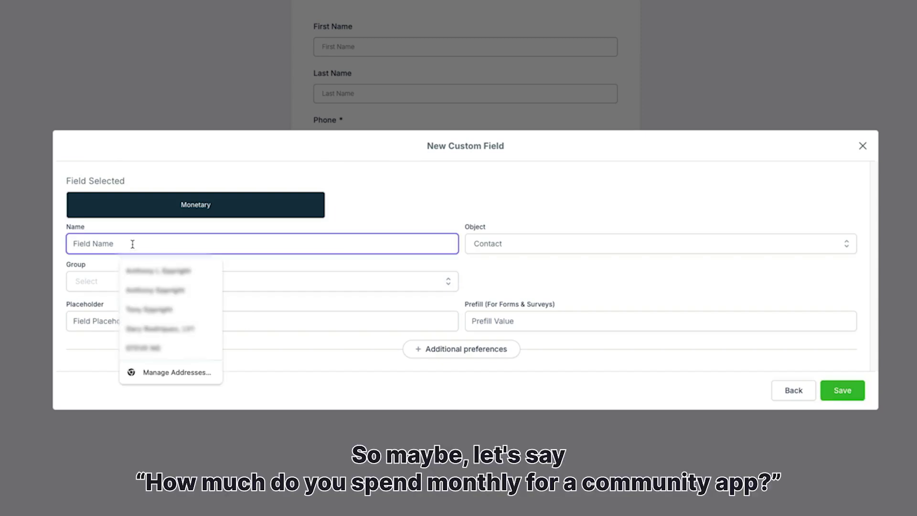
pyautogui.write('How much do y')
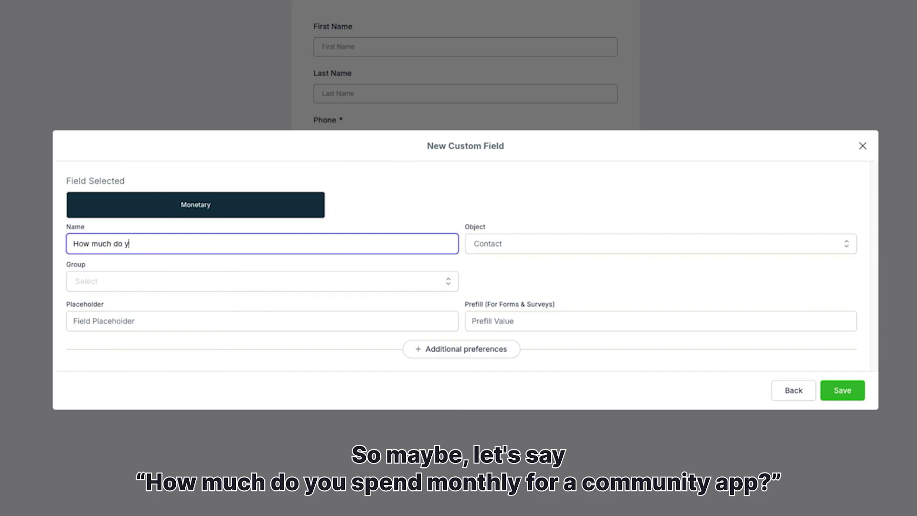
pyautogui.write('ou spend monthly for a Commu')
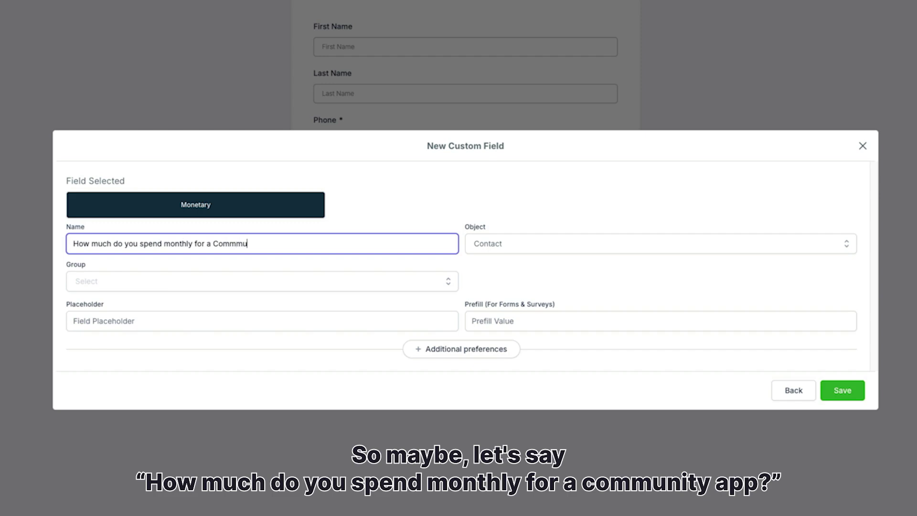
pyautogui.write('nity App?')
pyautogui.click(384, 281)
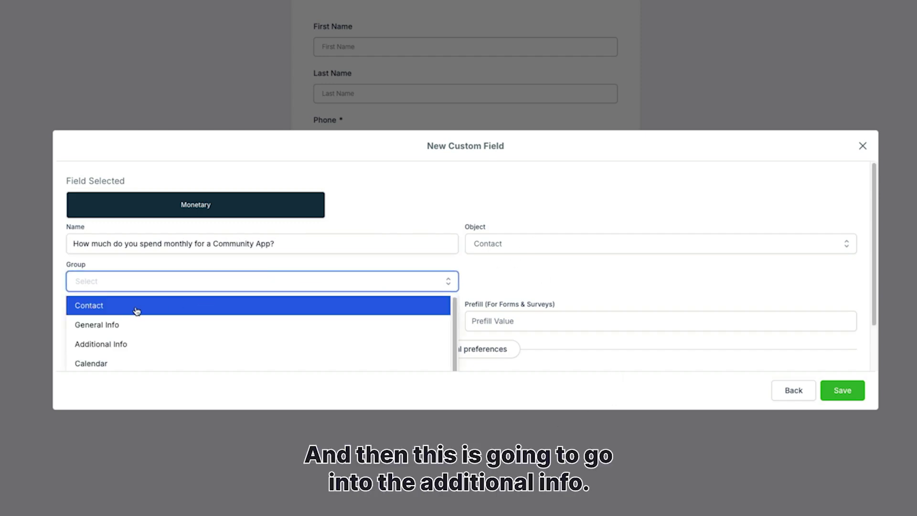
pyautogui.click(106, 343)
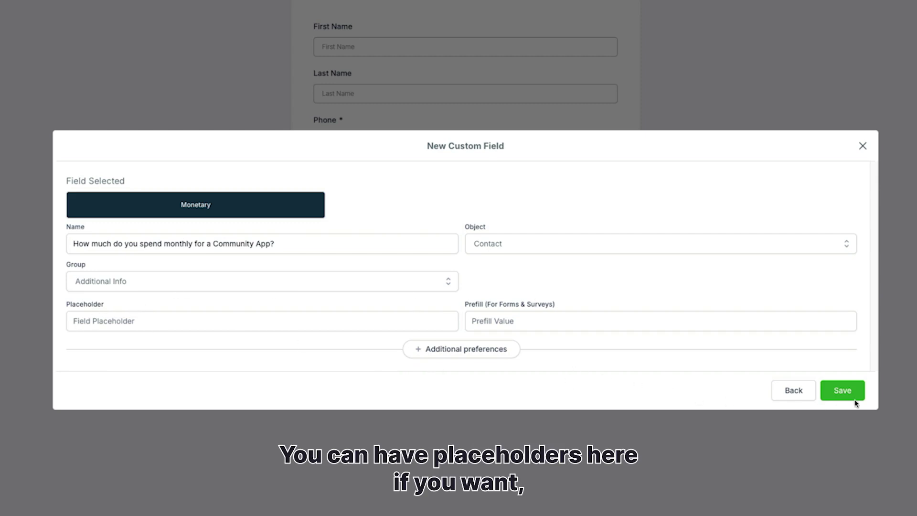
pyautogui.click(843, 391)
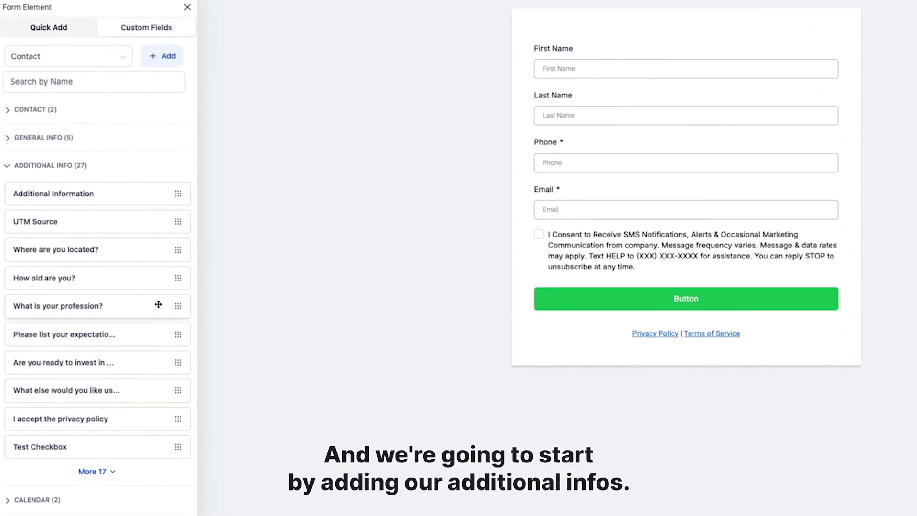
# Add the monthly cost fields for ESP, WebHosting, CRM and Community App, in that order, between Email and the consent checkbox.
pyautogui.click(107, 471)
pyautogui.scroll(-5, 111, 426)
pyautogui.click(108, 481)
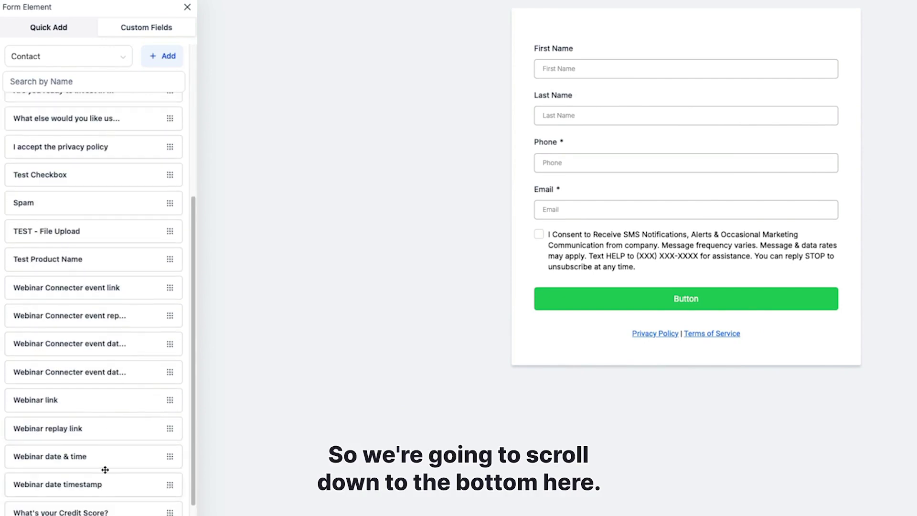
pyautogui.scroll(-4, 106, 448)
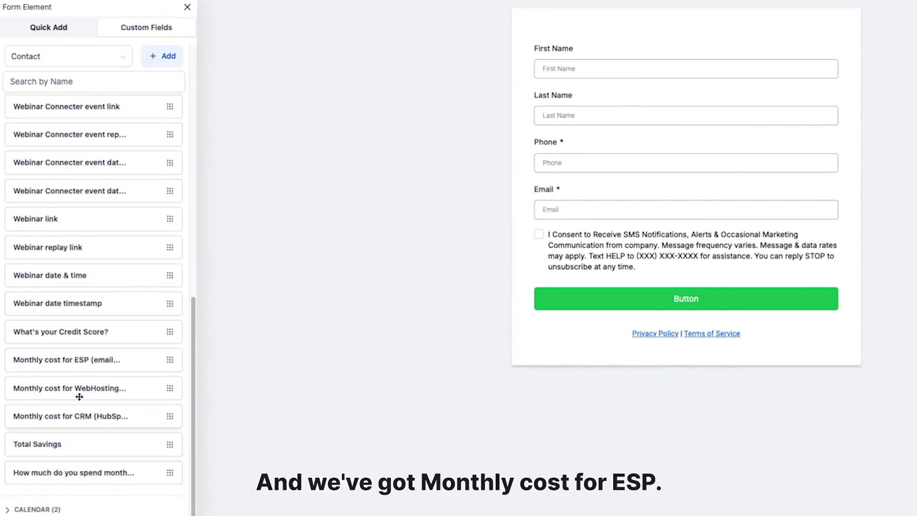
pyautogui.moveTo(68, 360); pyautogui.dragTo(599, 249)
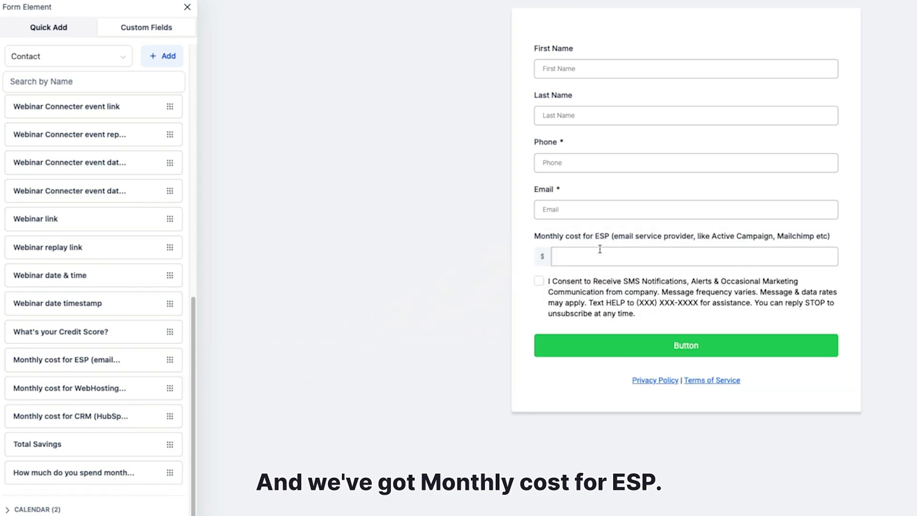
pyautogui.moveTo(74, 387); pyautogui.dragTo(654, 299)
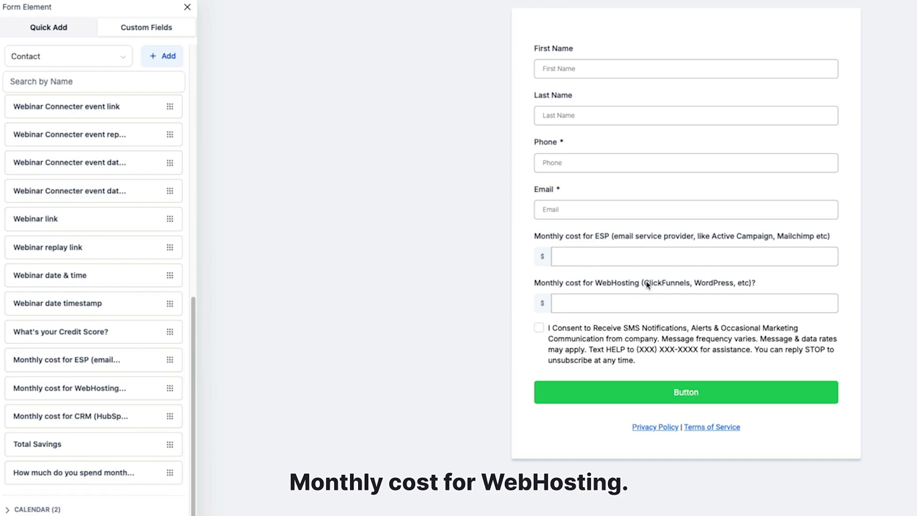
pyautogui.moveTo(75, 419); pyautogui.dragTo(599, 348)
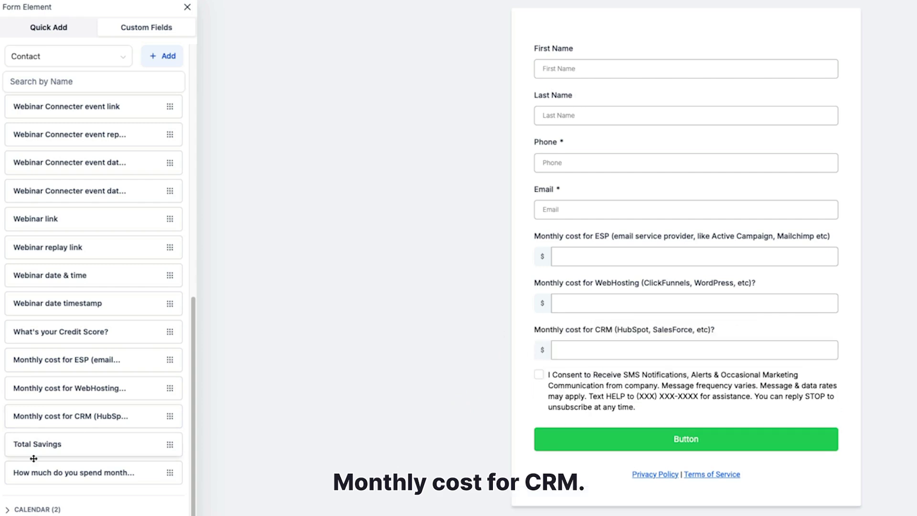
pyautogui.moveTo(24, 472); pyautogui.dragTo(621, 382)
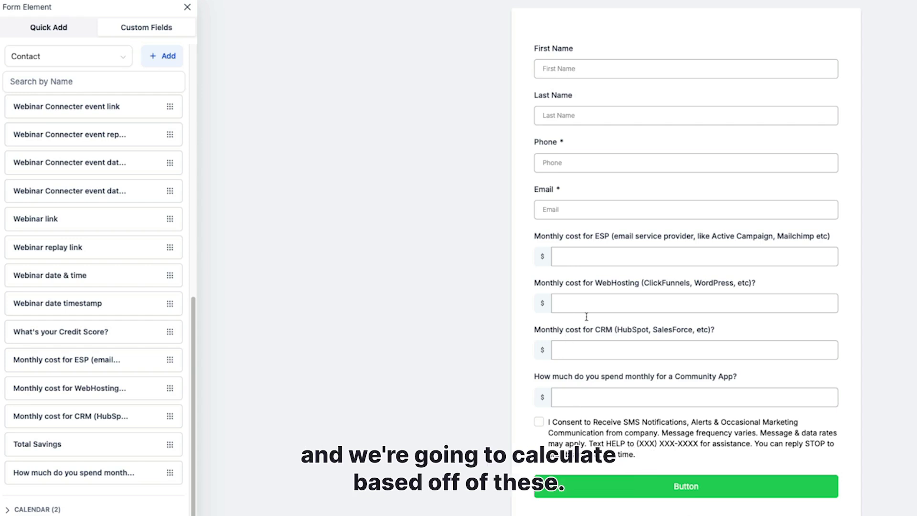
# Add a Score element to the form directly below the Community App question.
pyautogui.click(48, 29)
pyautogui.scroll(-10, 119, 327)
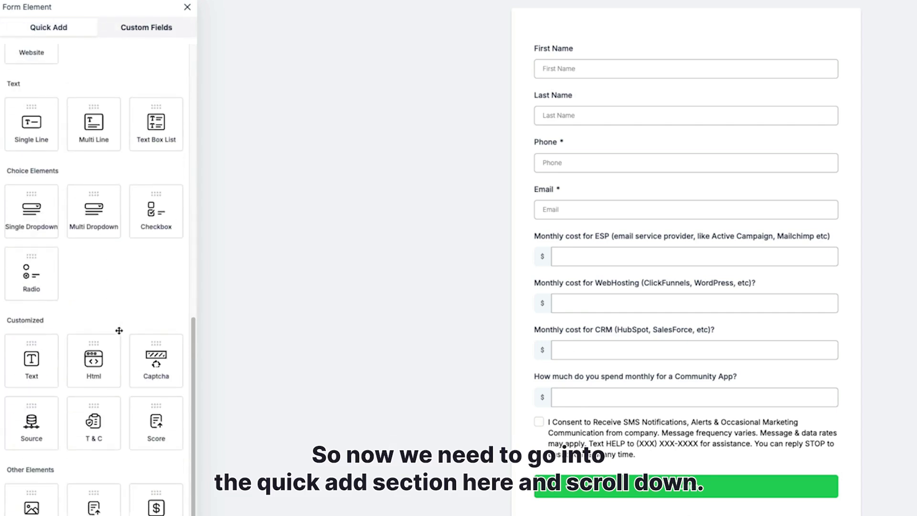
pyautogui.moveTo(153, 421); pyautogui.dragTo(565, 430)
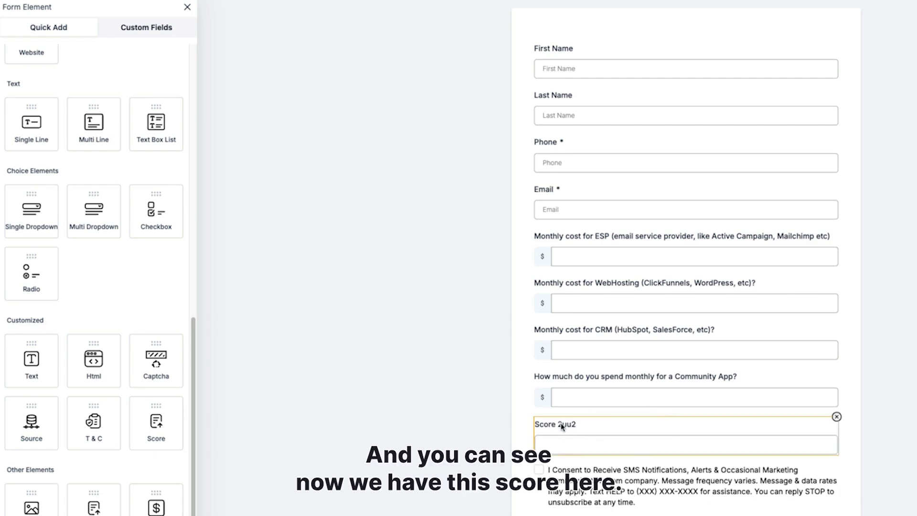
# Label the score field "Total Monthly Savings" and set its query key to tot_monthly_savings.
pyautogui.click(561, 426)
pyautogui.tripleClick(788, 110)
pyautogui.write('Total Monthly Savings')
pyautogui.tripleClick(762, 231)
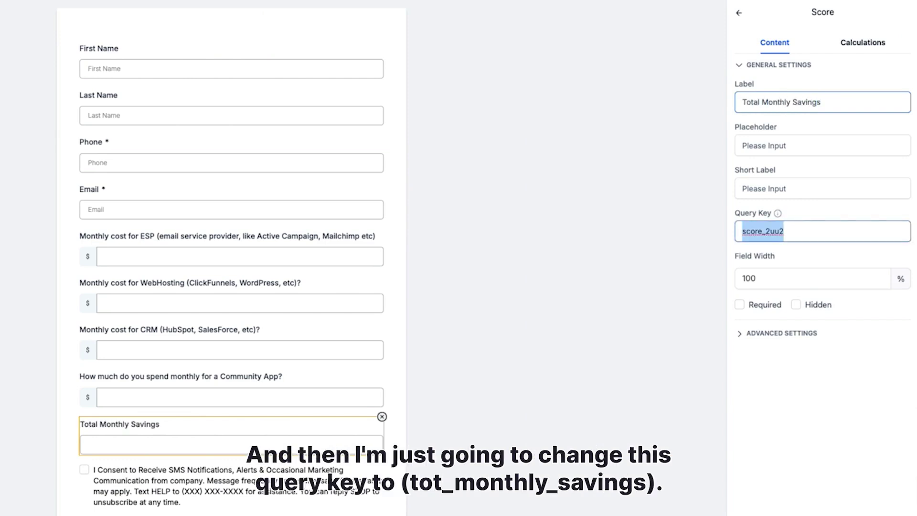
pyautogui.write('tot_monthly_savings')
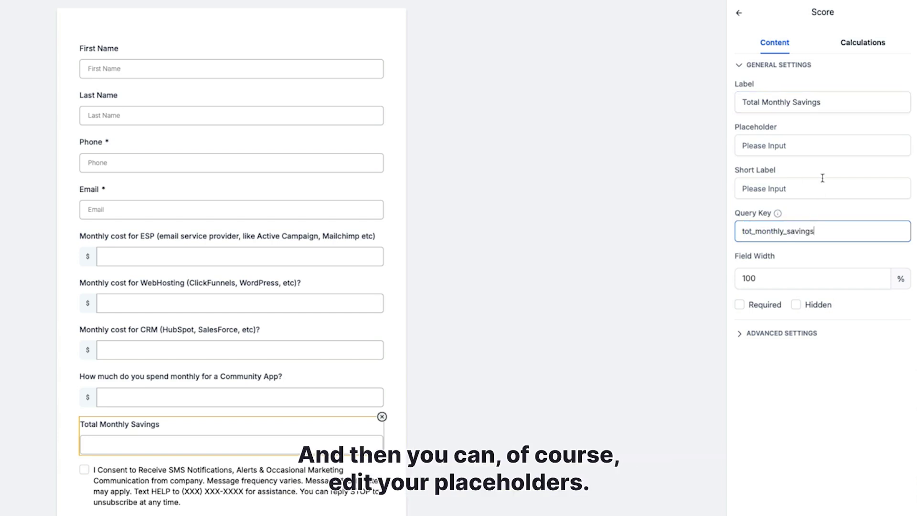
# Try the Hidden option on the Total Monthly Savings field.
pyautogui.click(777, 144)
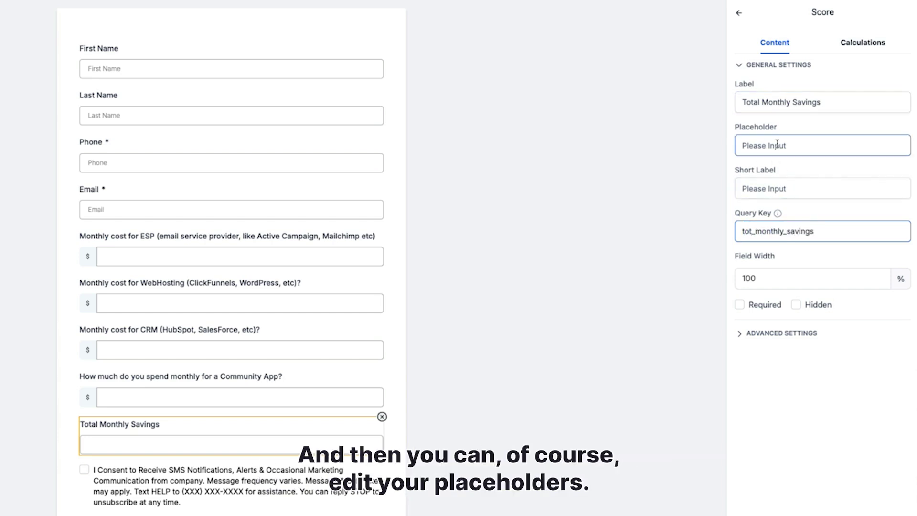
pyautogui.click(795, 306)
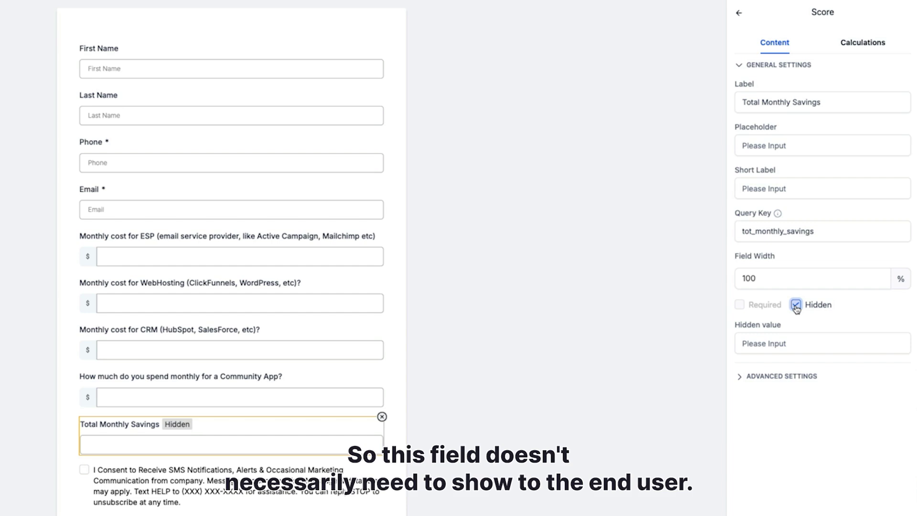
pyautogui.click(795, 305)
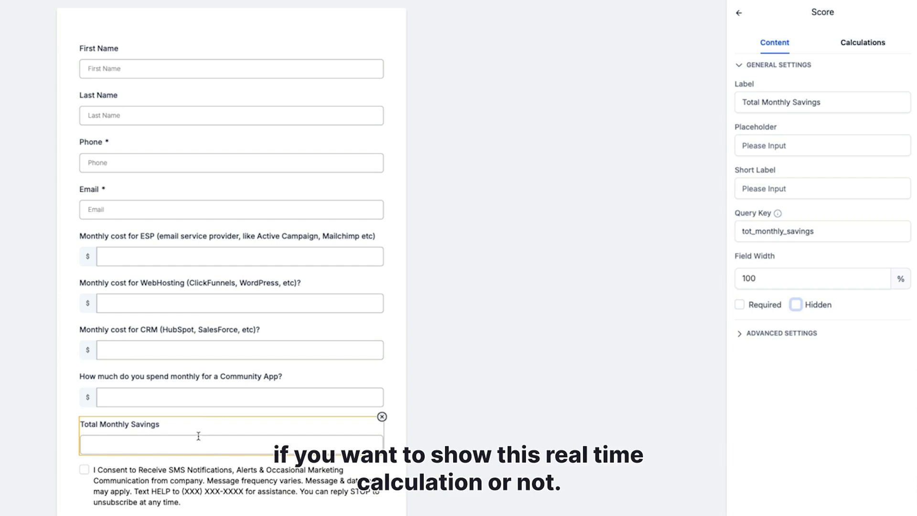
# Start the Total Monthly Savings calculation with an opening parenthesis and the ESP monthly cost plus the WebHosting monthly cost.
pyautogui.click(891, 91)
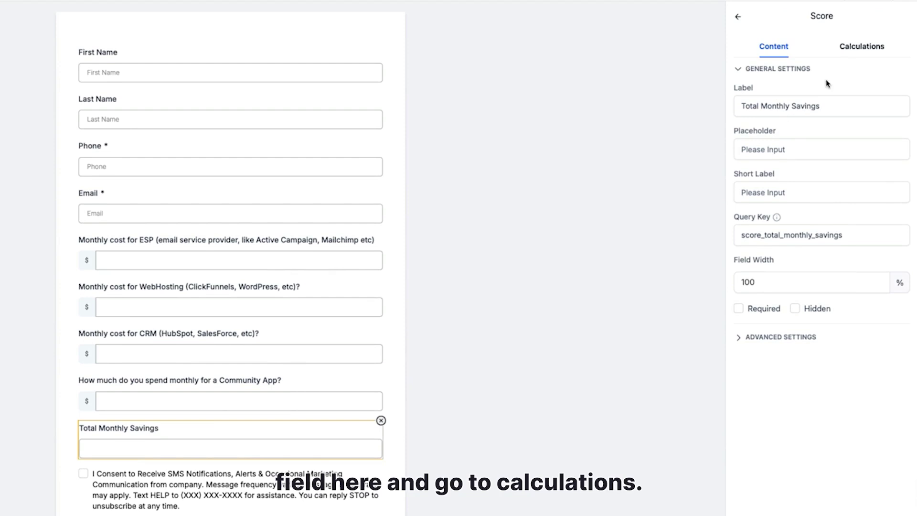
pyautogui.click(860, 46)
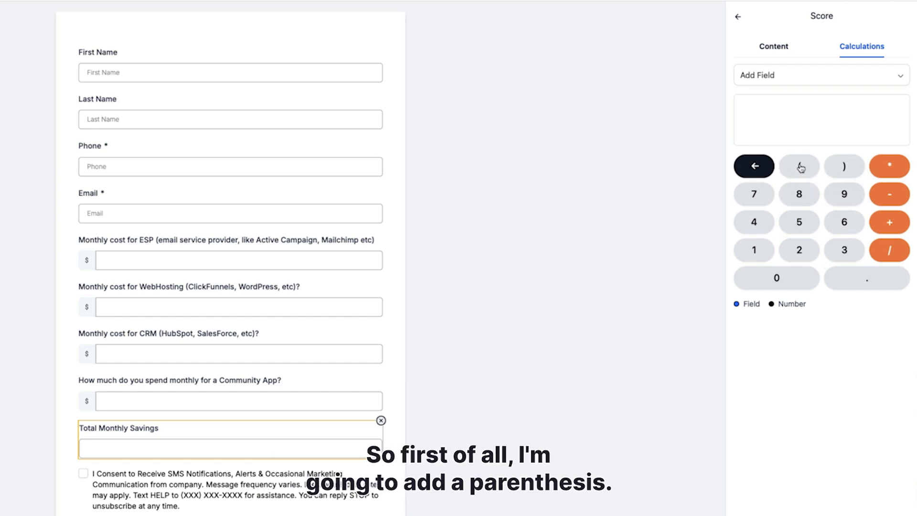
pyautogui.click(796, 77)
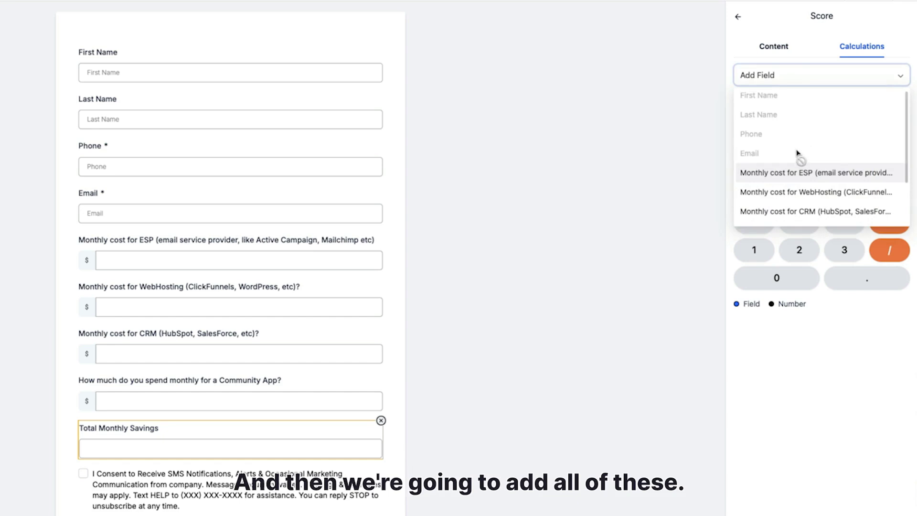
pyautogui.click(789, 175)
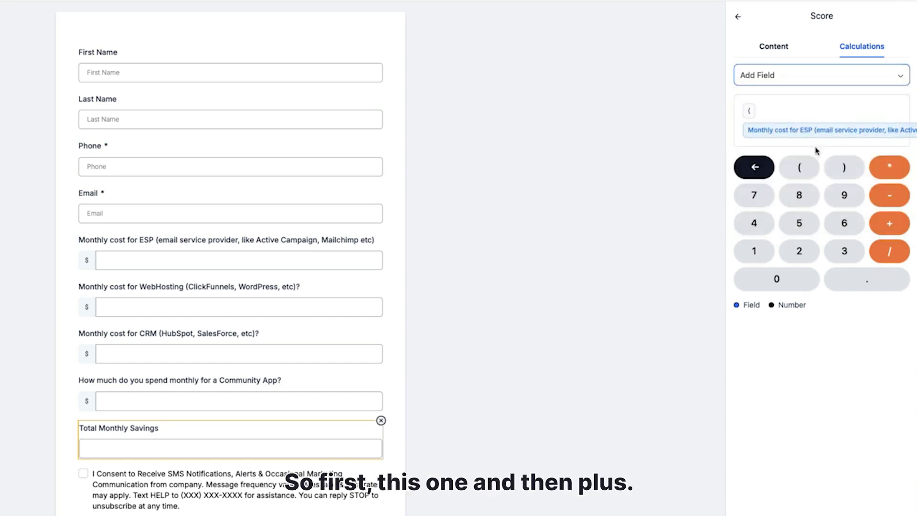
pyautogui.click(892, 226)
pyautogui.click(778, 82)
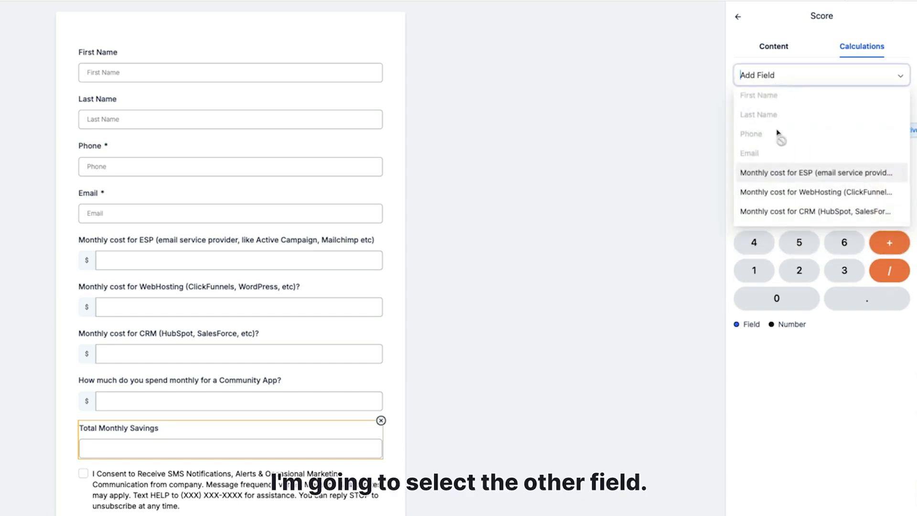
pyautogui.click(781, 193)
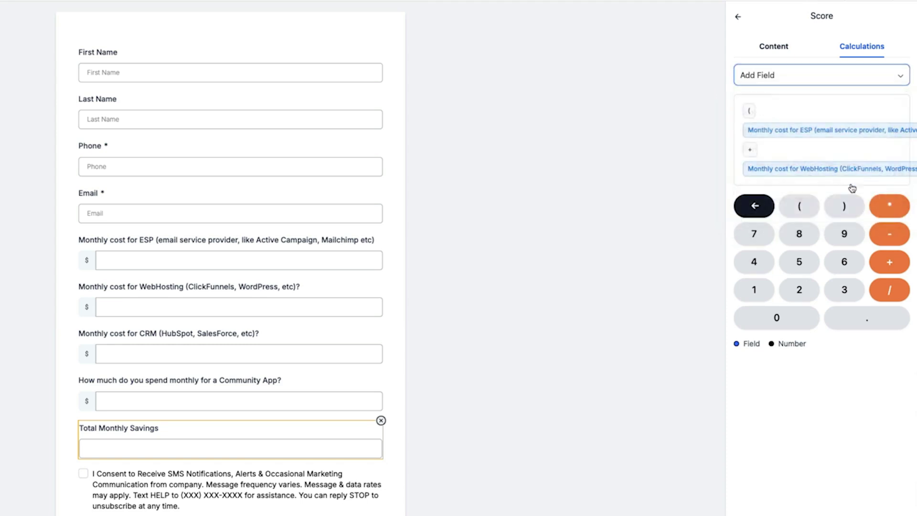
# Extend the sum with the CRM monthly cost and the Community App monthly spend, and close the parenthesis.
pyautogui.click(886, 261)
pyautogui.click(749, 83)
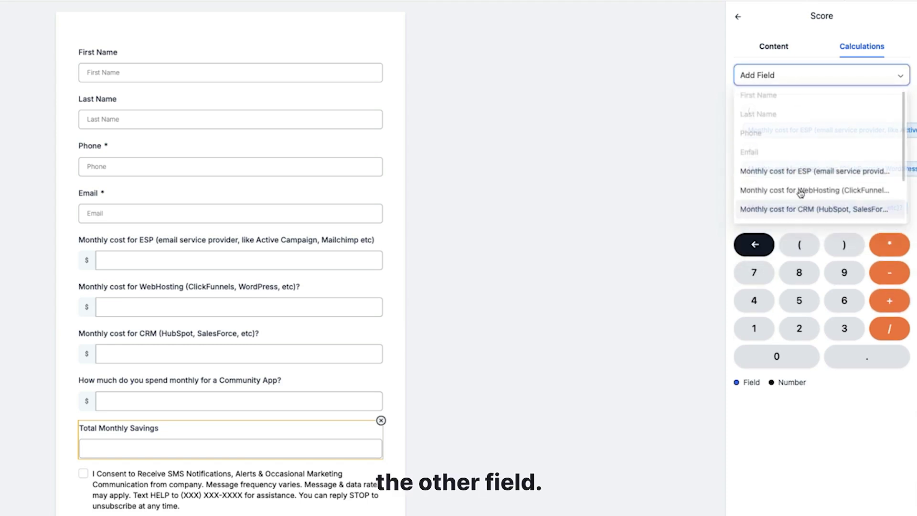
pyautogui.click(806, 206)
pyautogui.click(898, 307)
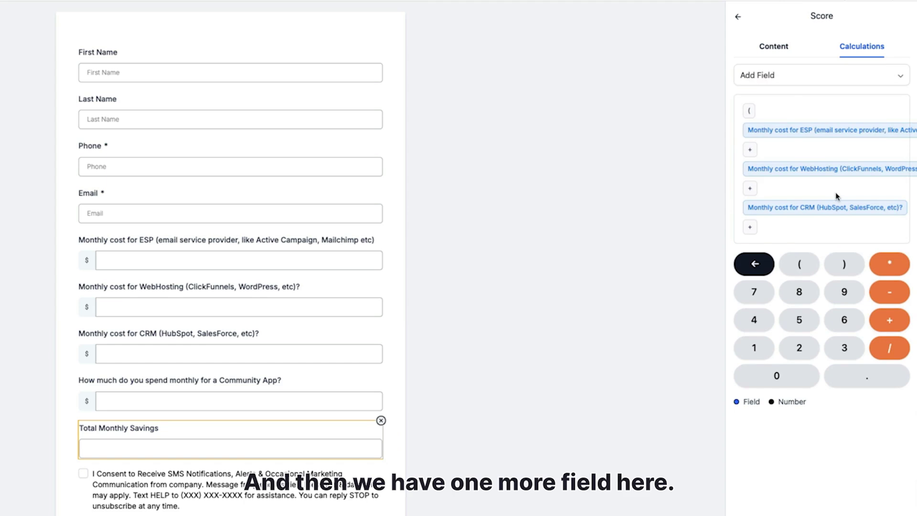
pyautogui.click(787, 83)
pyautogui.scroll(-2, 812, 169)
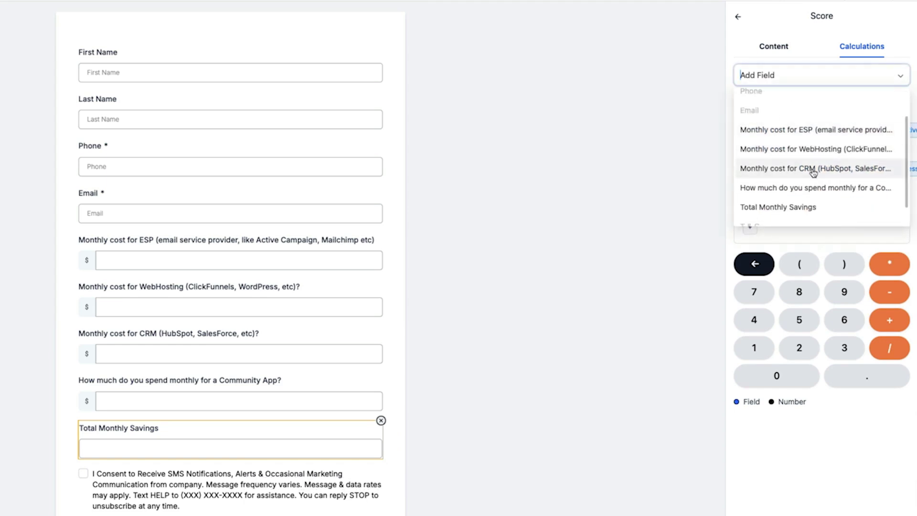
pyautogui.click(812, 174)
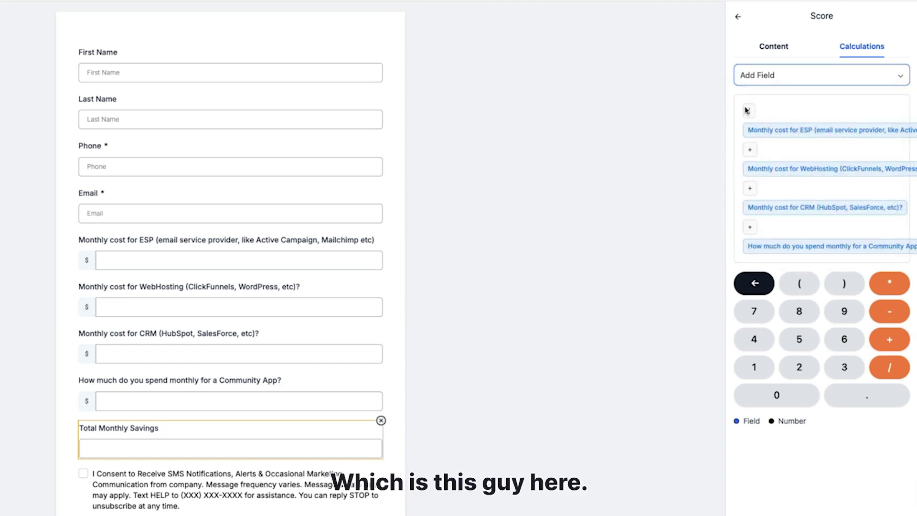
pyautogui.click(844, 286)
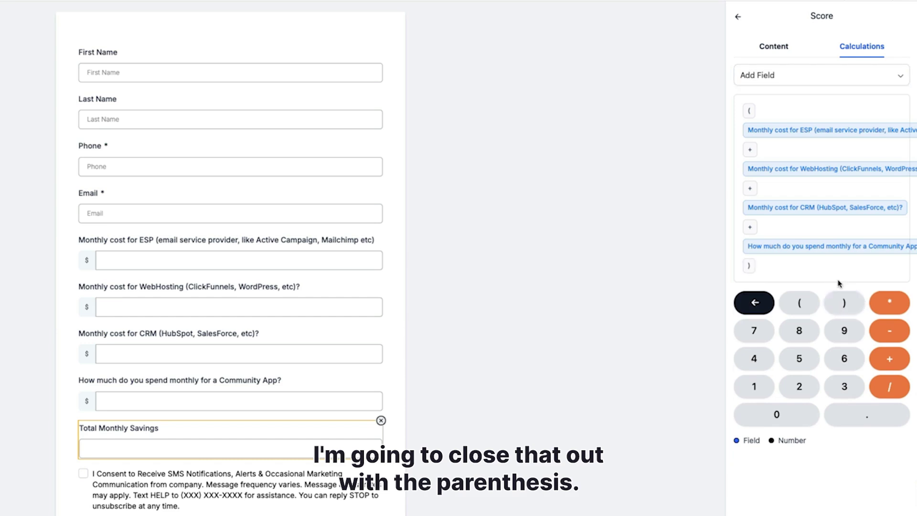
# Subtract 97 from the bracketed sum in the formula and save the form.
pyautogui.click(890, 335)
pyautogui.click(845, 338)
pyautogui.click(764, 336)
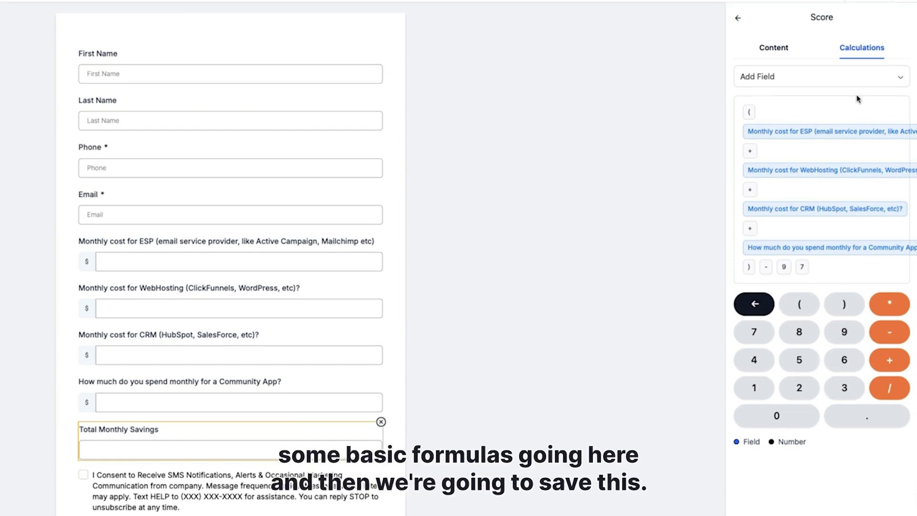
pyautogui.click(890, 77)
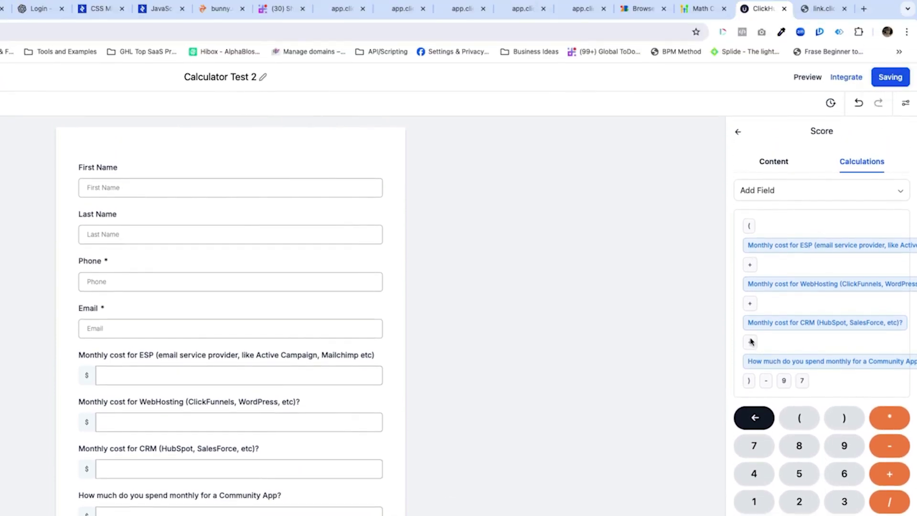
# Preview the form and fill in the contact's name, phone and e-mail from a saved autofill entry.
pyautogui.click(814, 78)
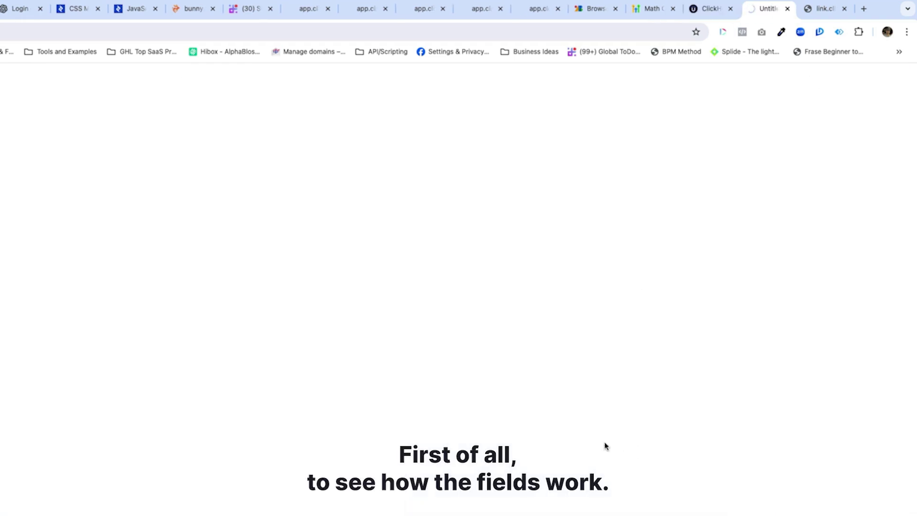
pyautogui.click(318, 126)
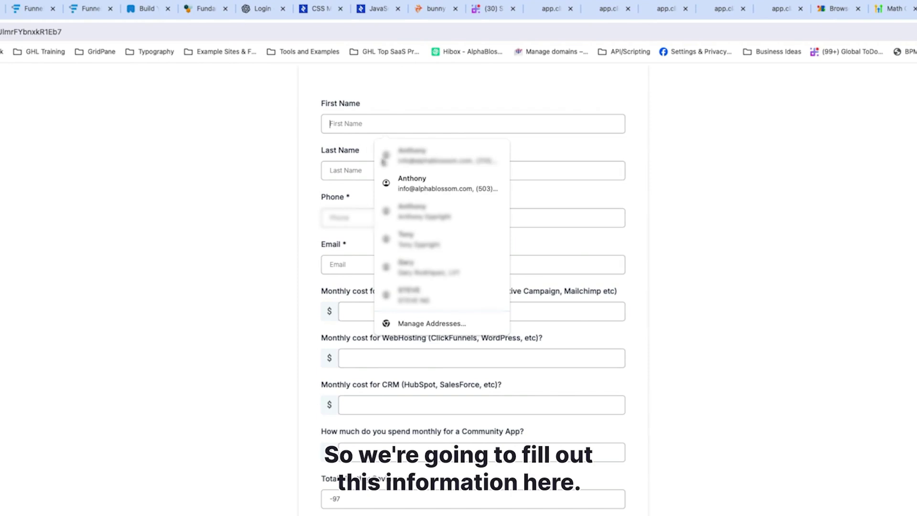
pyautogui.click(383, 186)
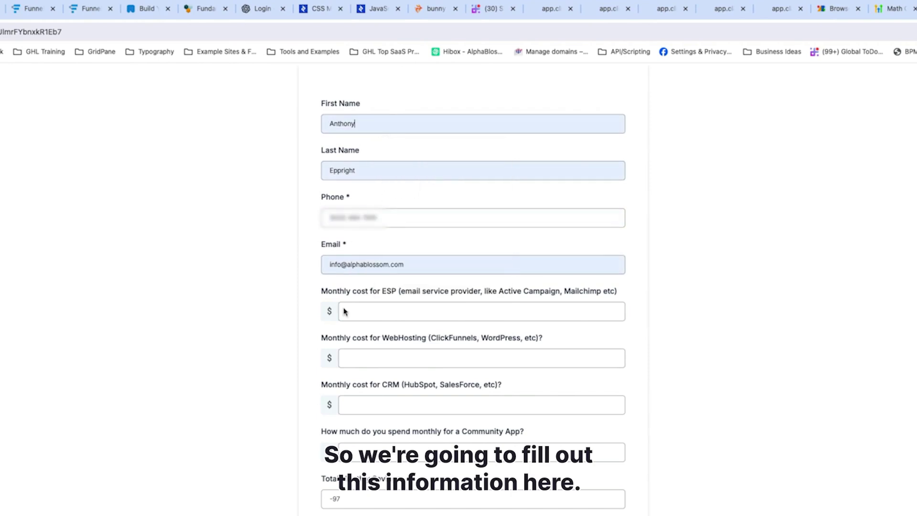
# Fill in test costs of 100 for ESP, 50 for WebHosting, 50 for CRM and 200 for the Community App, and check Total Monthly Savings.
pyautogui.click(376, 311)
pyautogui.write('100')
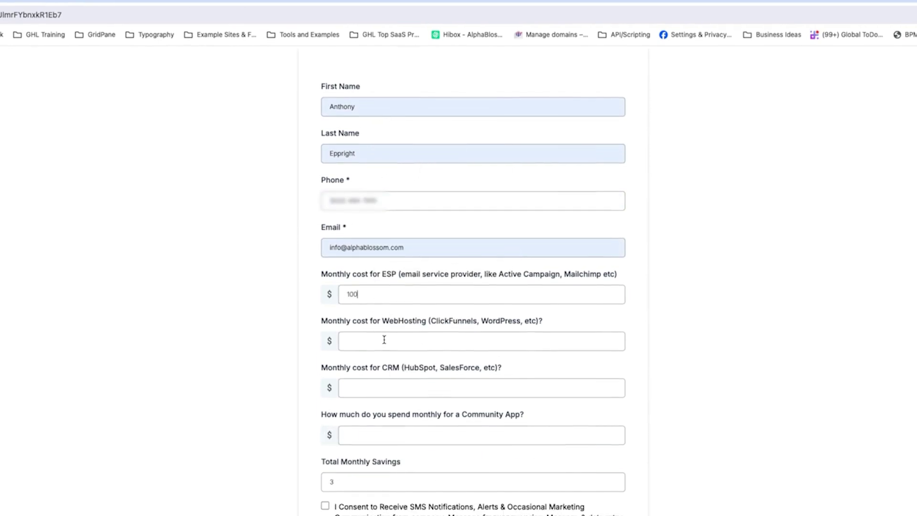
pyautogui.click(383, 358)
pyautogui.write('50')
pyautogui.moveTo(338, 409); pyautogui.dragTo(327, 408)
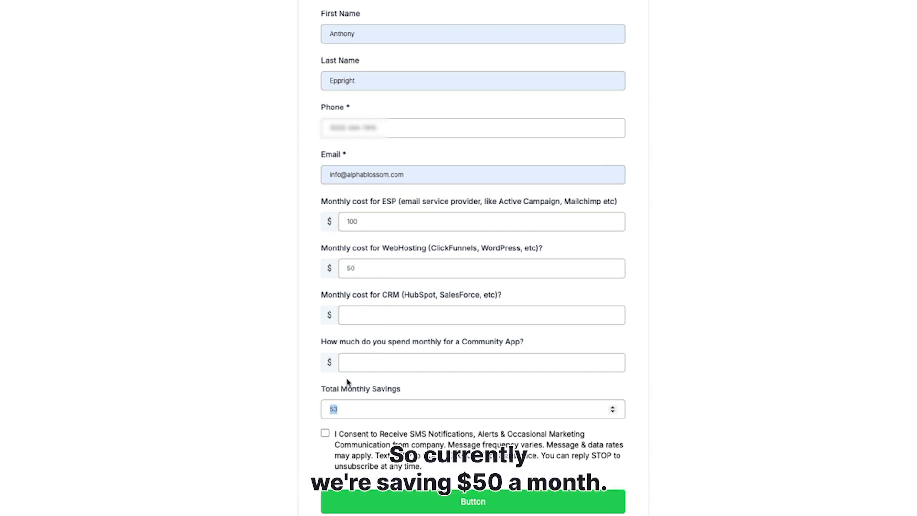
pyautogui.click(363, 320)
pyautogui.write('50')
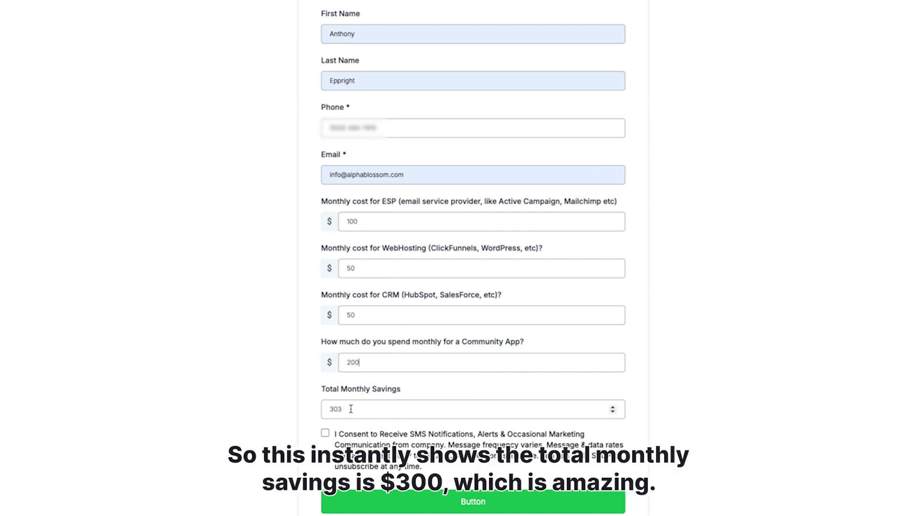
pyautogui.doubleClick(335, 409)
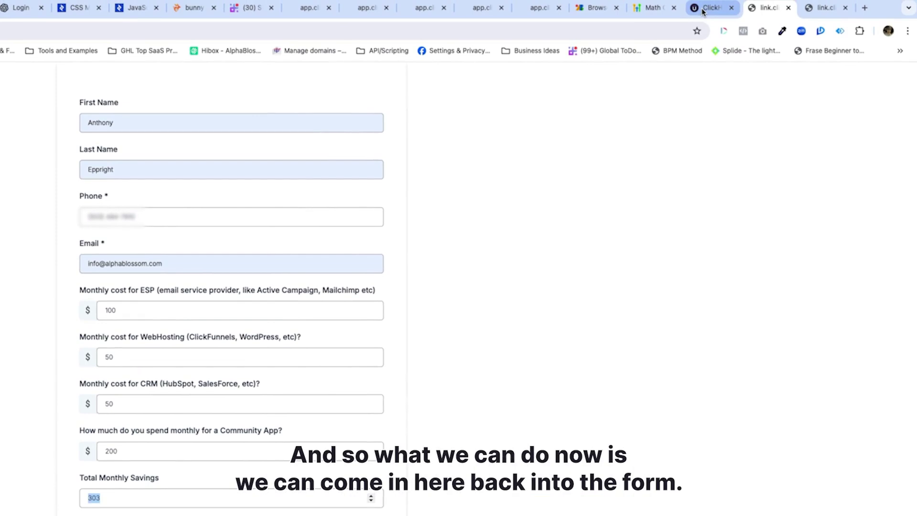
# Return to the Calculator Test 2 form builder and open its conditional logic.
pyautogui.click(702, 9)
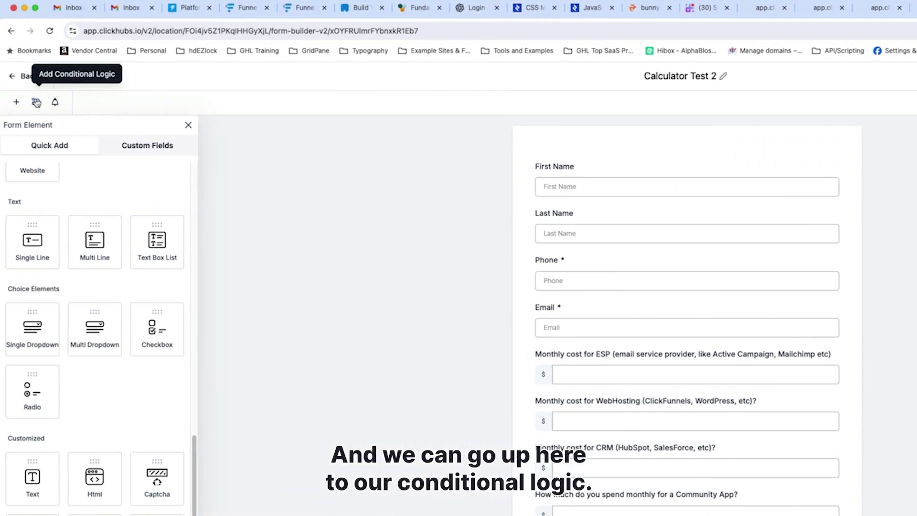
pyautogui.click(37, 103)
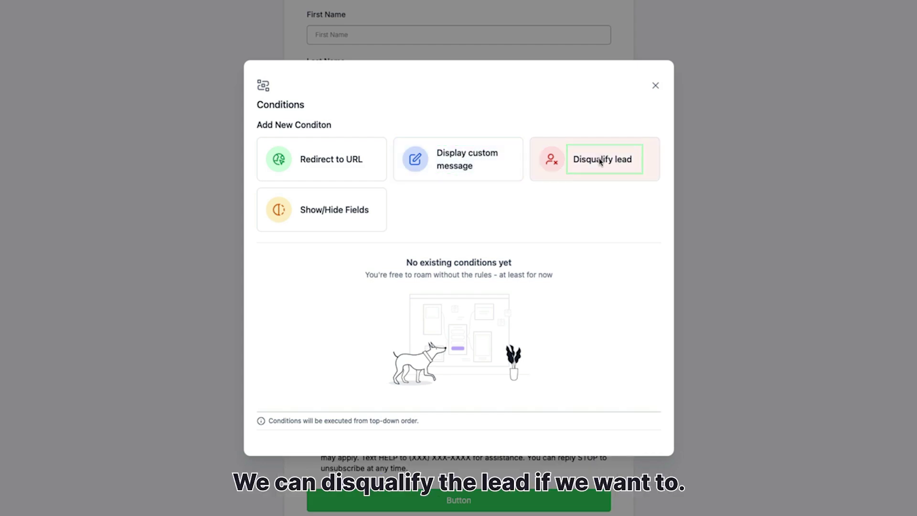
pyautogui.click(328, 213)
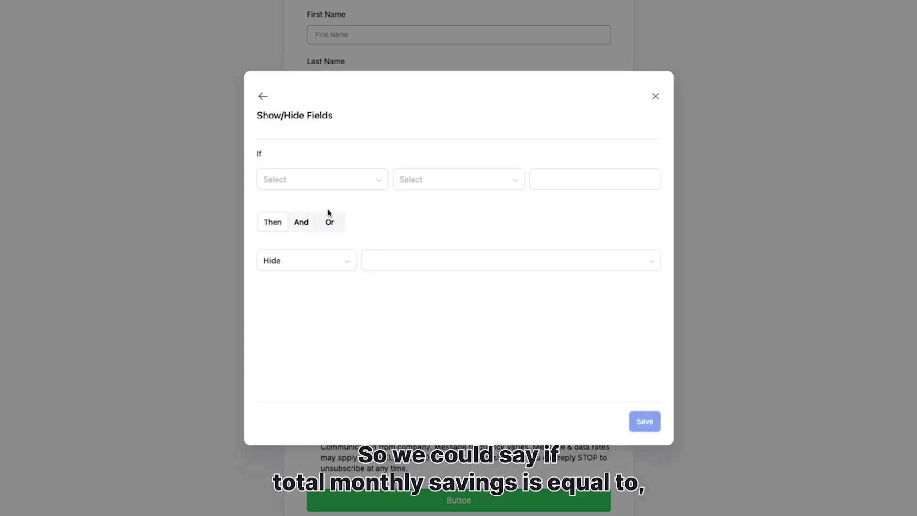
pyautogui.click(315, 182)
pyautogui.click(301, 319)
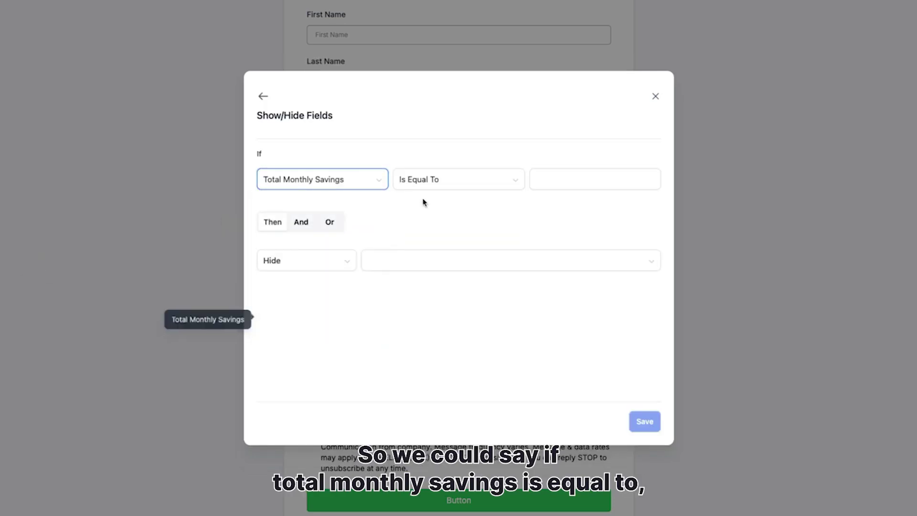
pyautogui.click(454, 181)
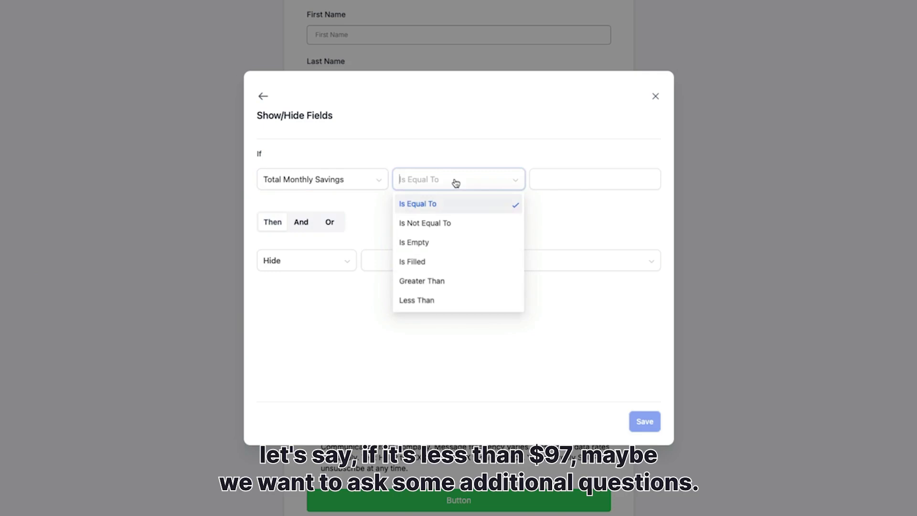
pyautogui.click(440, 301)
pyautogui.click(550, 179)
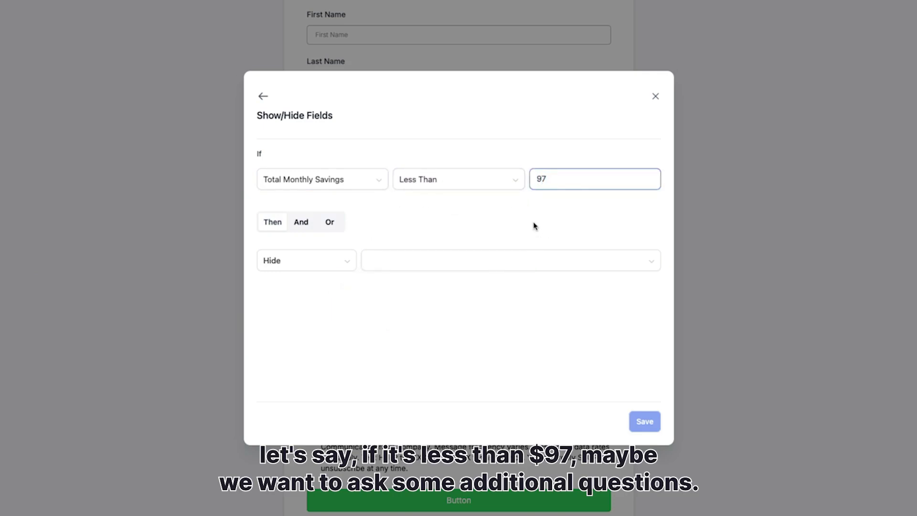
pyautogui.click(286, 260)
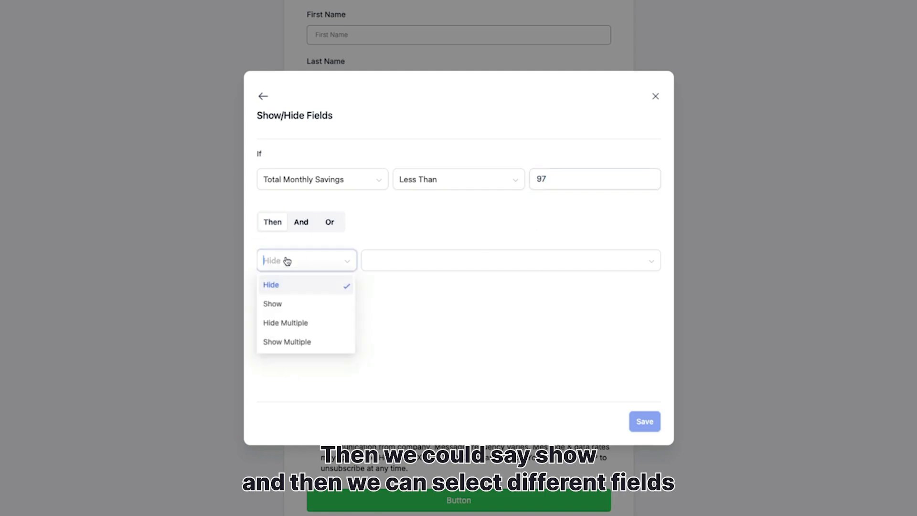
pyautogui.click(290, 303)
pyautogui.click(400, 263)
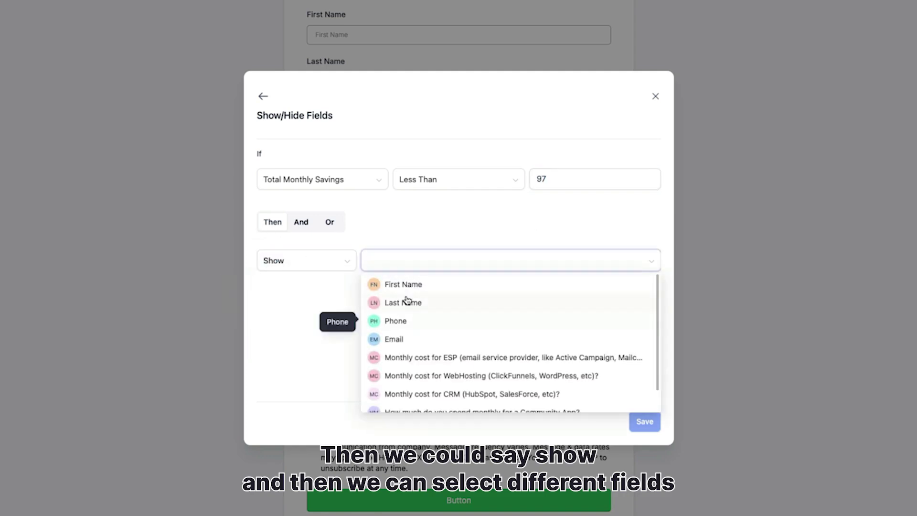
pyautogui.scroll(-2, 457, 382)
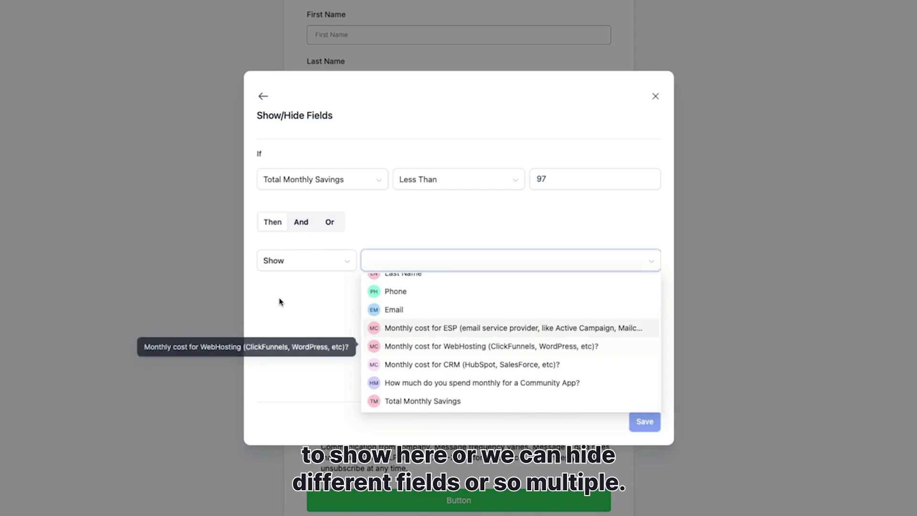
pyautogui.click(320, 270)
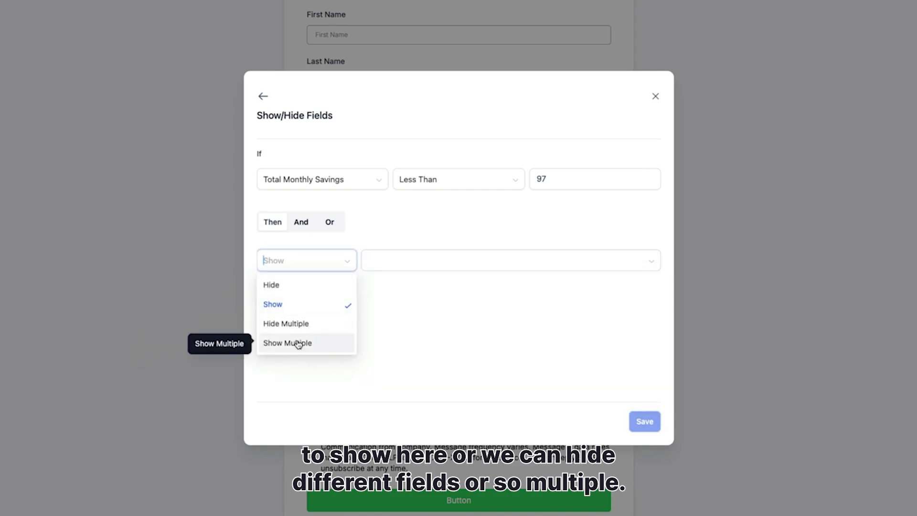
pyautogui.click(442, 342)
pyautogui.click(263, 97)
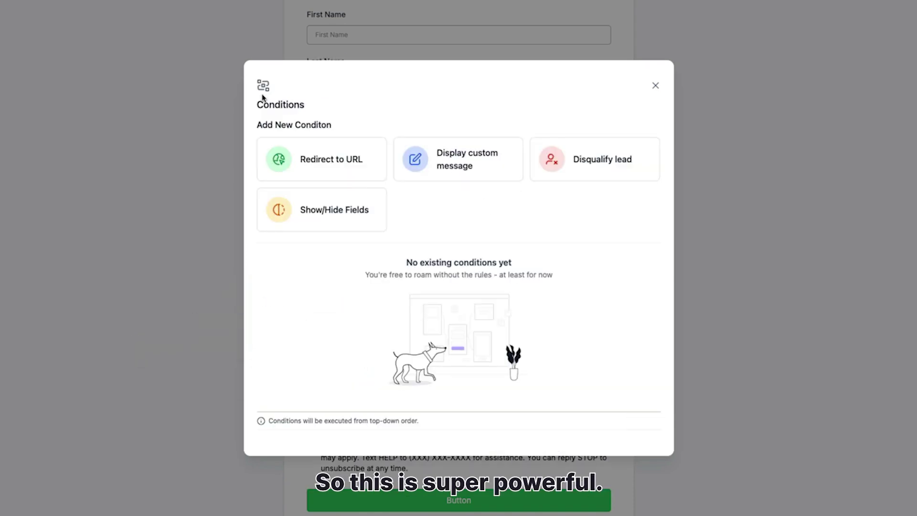
# Start a display custom message condition that applies if Total Monthly Savings is Greater Than 97.
pyautogui.click(459, 160)
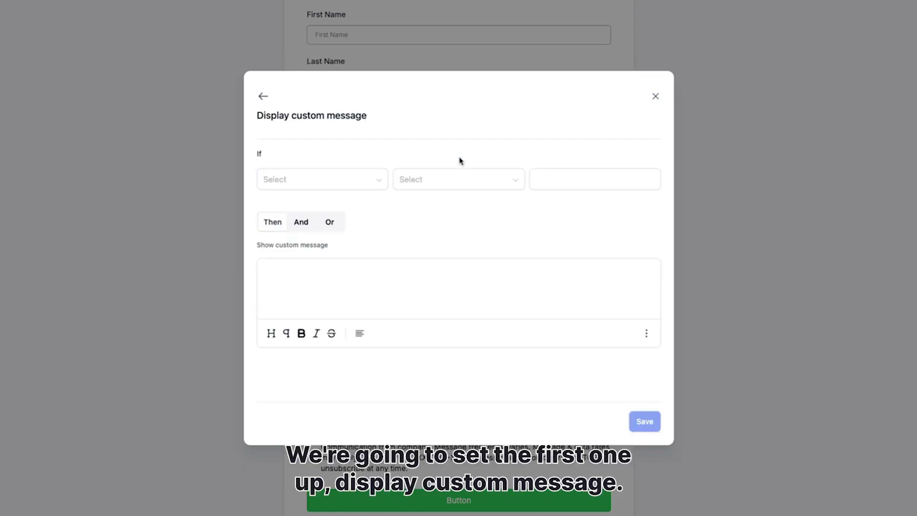
pyautogui.click(328, 175)
pyautogui.scroll(-1, 334, 269)
pyautogui.scroll(-1, 333, 270)
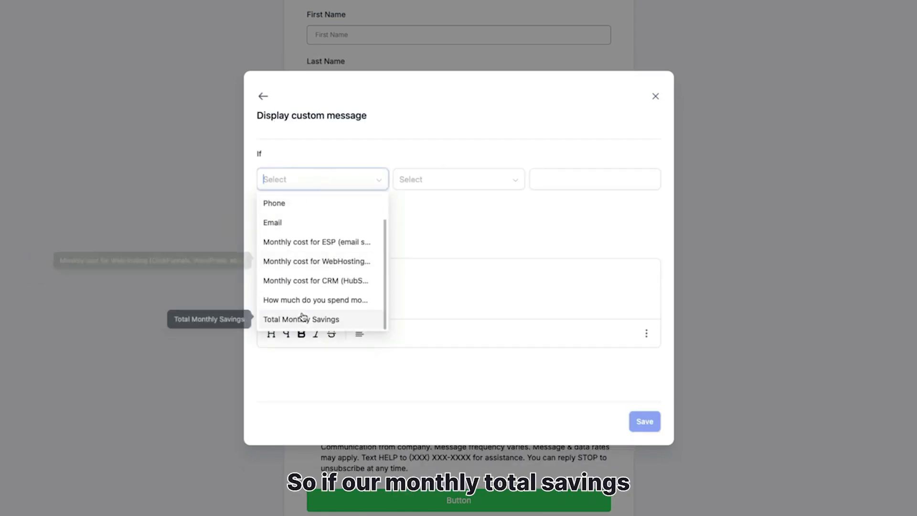
pyautogui.click(306, 317)
pyautogui.click(467, 187)
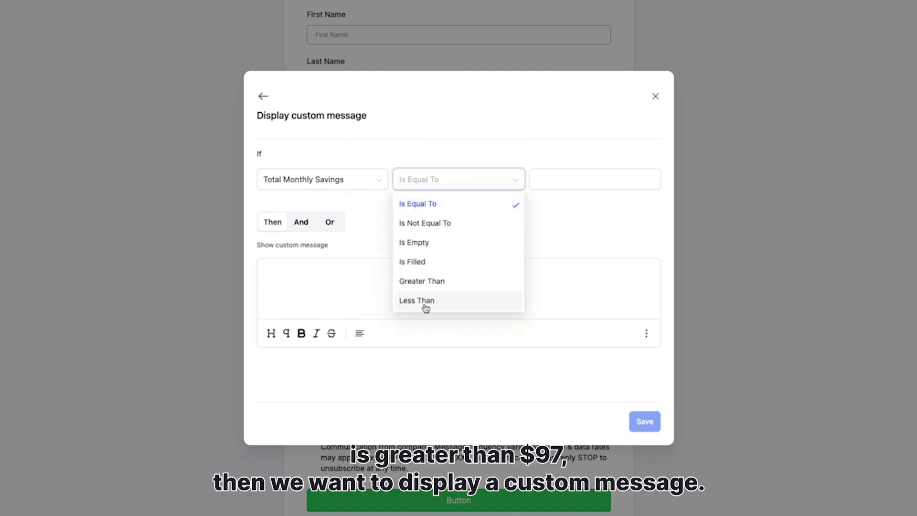
pyautogui.click(432, 281)
pyautogui.click(550, 182)
pyautogui.write('97')
# Set the message to "Congratulations {{contact.first_name}}, you can save ${{contact.score_total_savings}} or more by switching to ClickHubs!!!" plus a 14-days-free line, and save the condition.
pyautogui.click(316, 275)
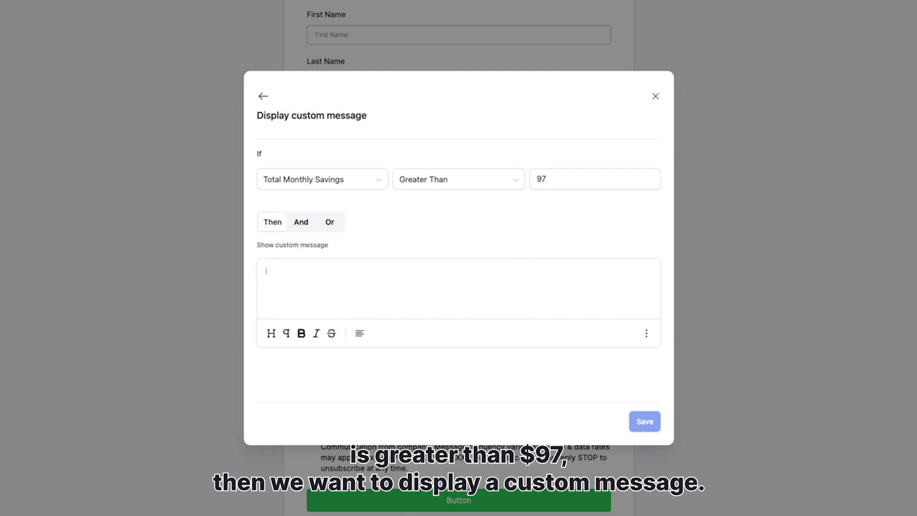
pyautogui.write('Congratulations {{contact.first_name}}, you can save ${{contact.score_total_savings}} or more by switching to ClickHubs!!! Click here to get started with your first 14 days for free!')
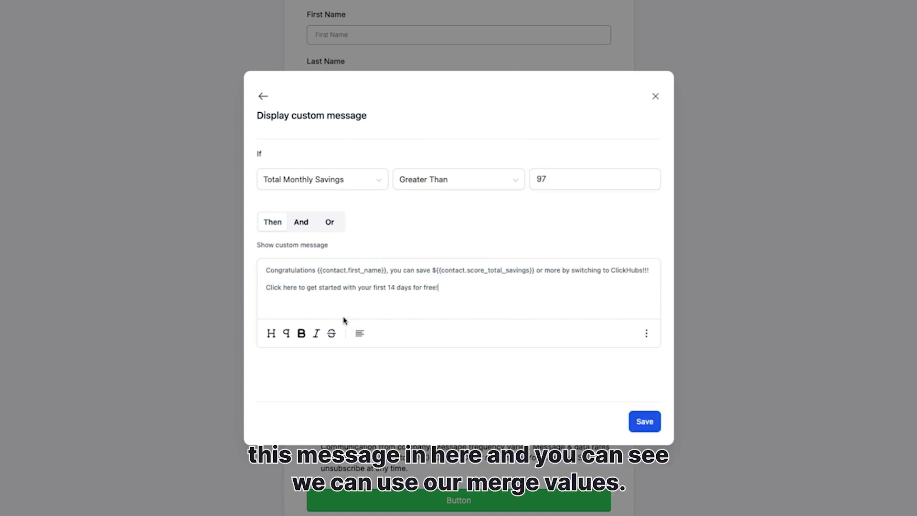
pyautogui.moveTo(317, 272); pyautogui.dragTo(386, 271)
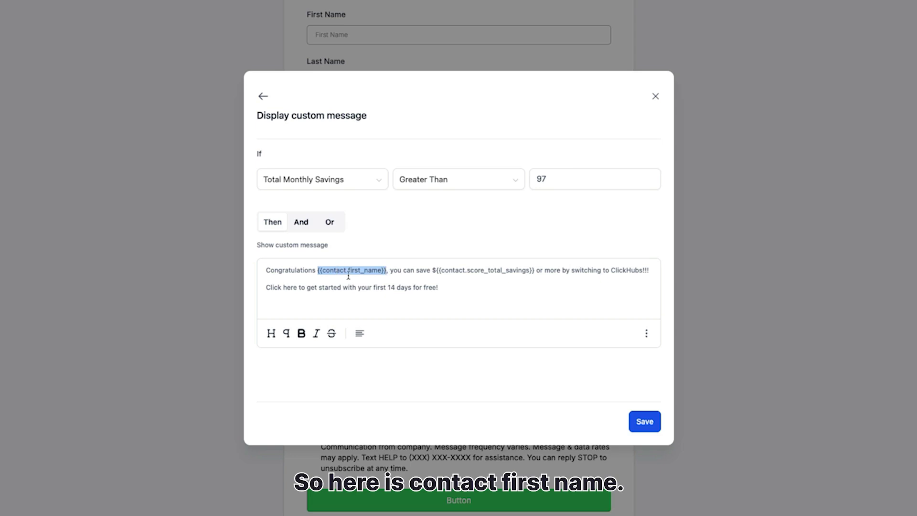
pyautogui.click(385, 270)
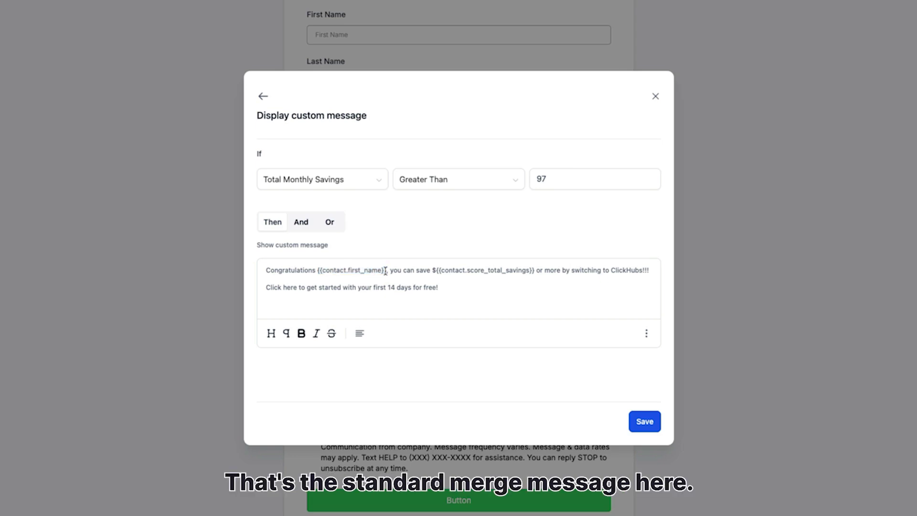
pyautogui.moveTo(385, 270); pyautogui.dragTo(318, 273)
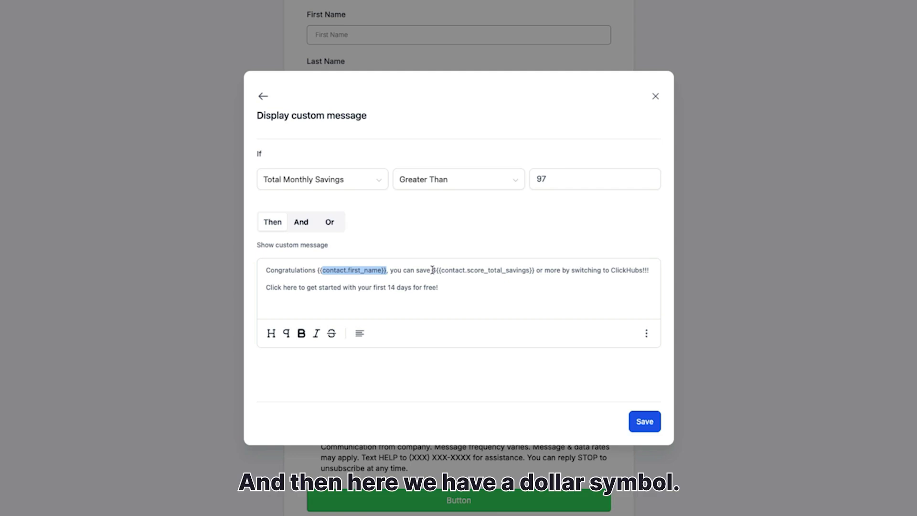
pyautogui.moveTo(437, 271); pyautogui.dragTo(530, 272)
pyautogui.click(472, 271)
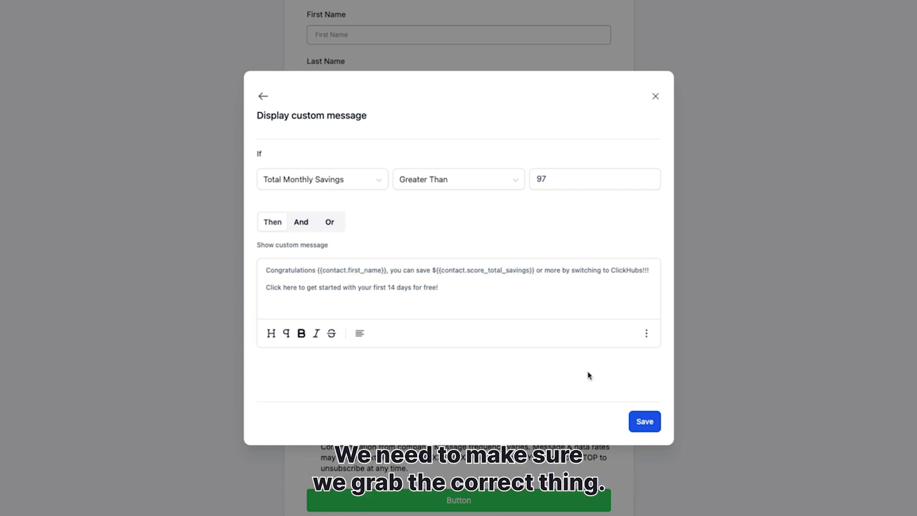
pyautogui.click(645, 422)
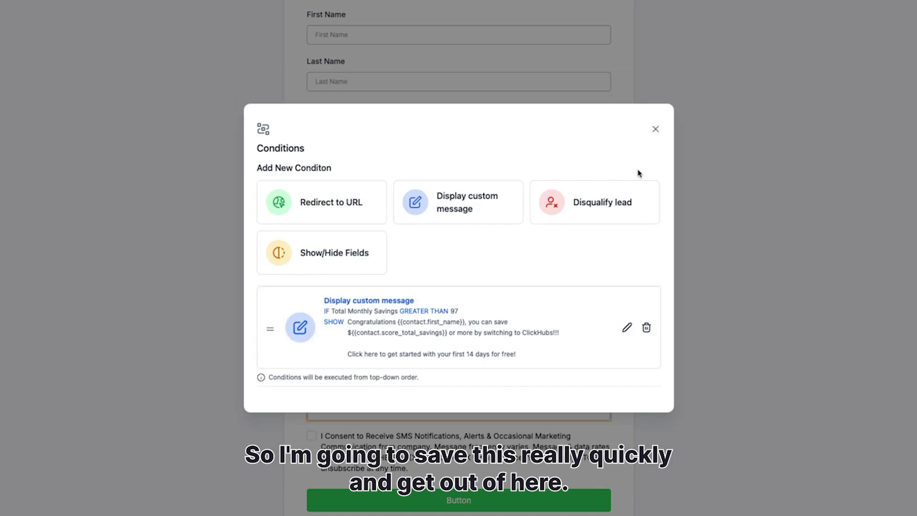
pyautogui.click(655, 130)
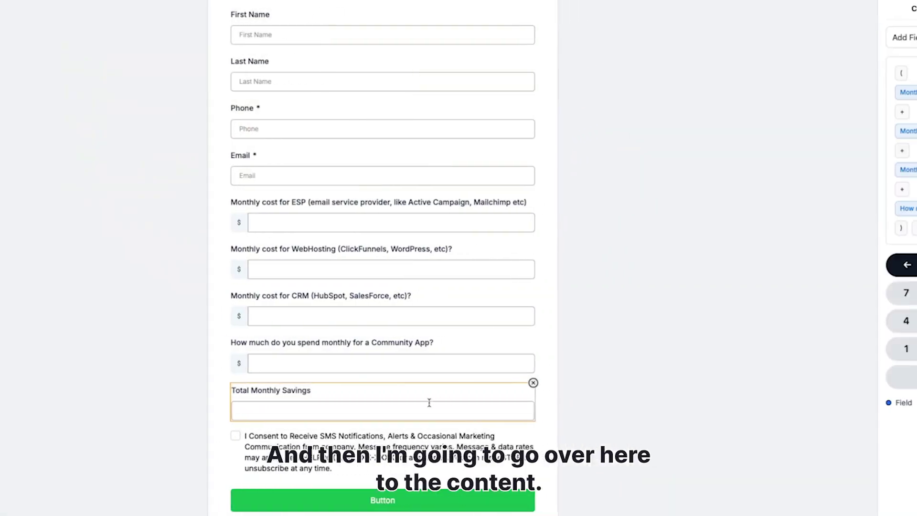
# Copy the query key score_total_monthly_savings from the Total Monthly Savings field's content settings.
pyautogui.click(759, 8)
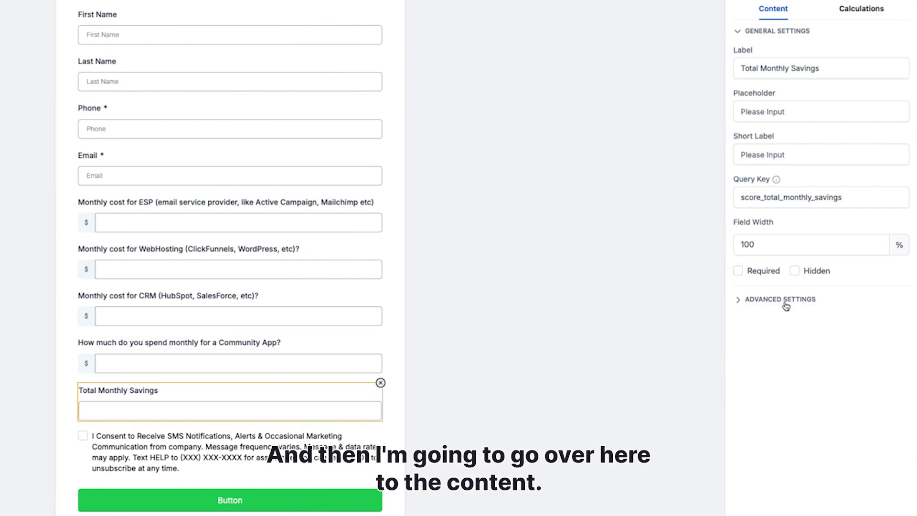
pyautogui.moveTo(843, 197); pyautogui.dragTo(741, 197)
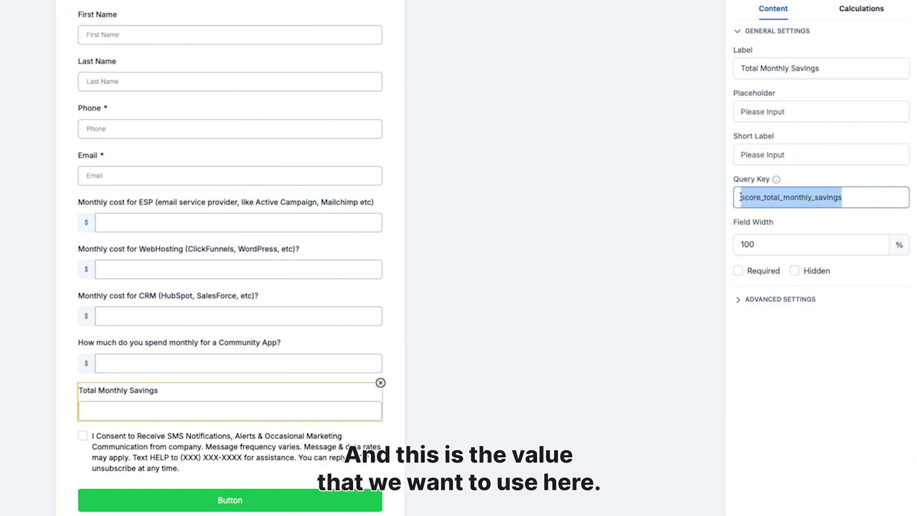
pyautogui.rightClick(750, 195)
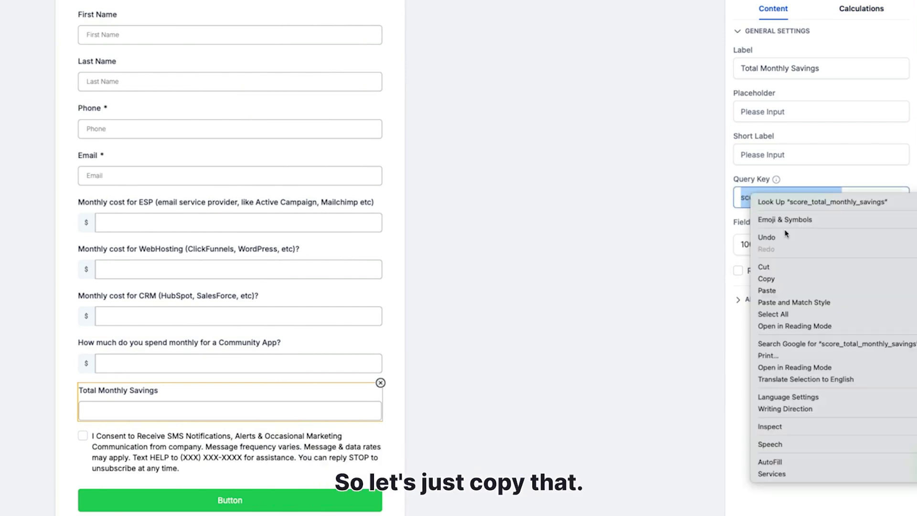
pyautogui.click(760, 276)
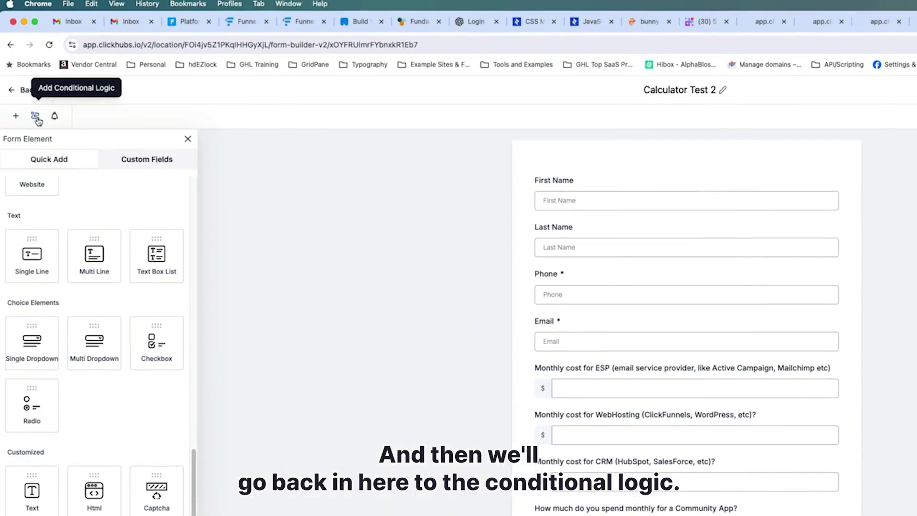
# Start another display custom message condition in the conditional logic and paste the Congratulations message with its 14-days-free line.
pyautogui.click(38, 122)
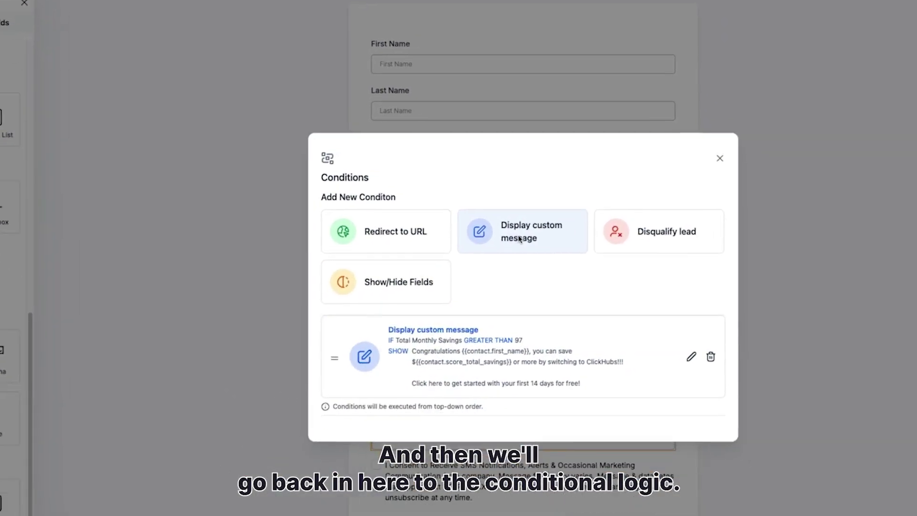
pyautogui.click(648, 336)
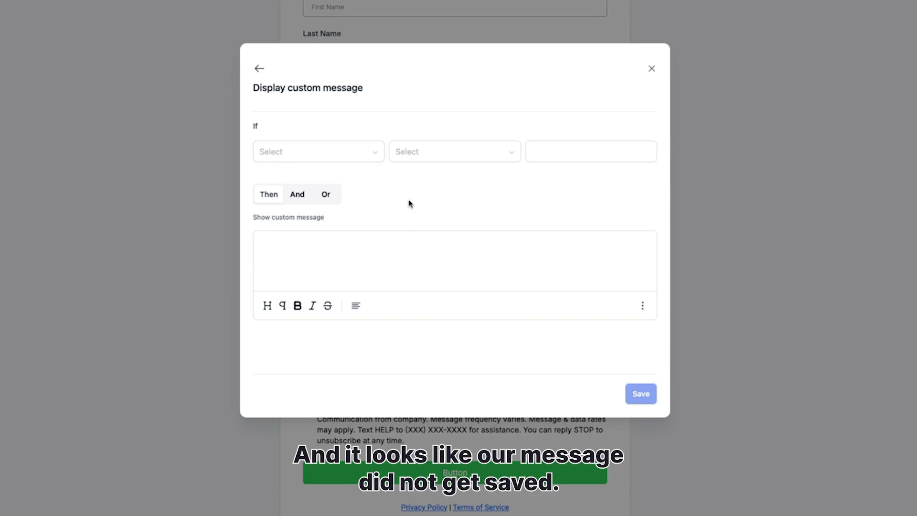
pyautogui.click(339, 248)
pyautogui.hotkey('ctrl', 'v')
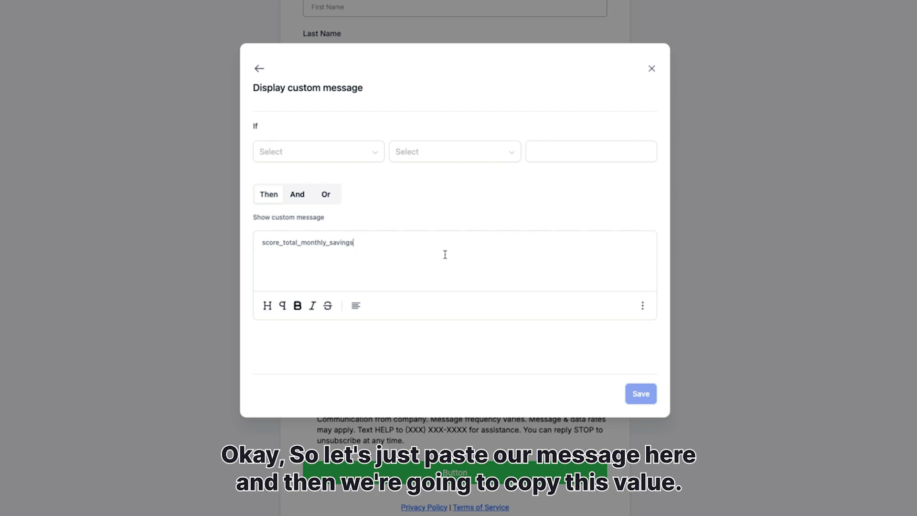
pyautogui.hotkey('ctrl', 'v')
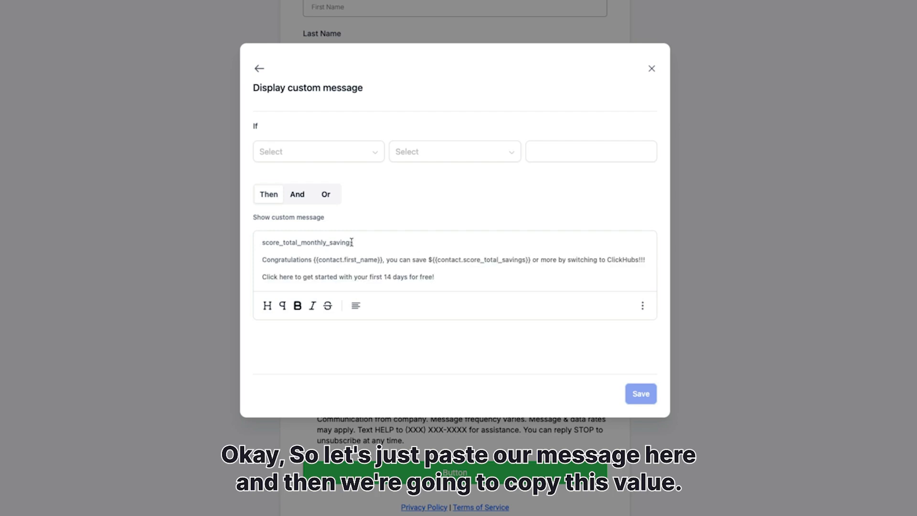
# Change the message's savings placeholder to {{contact.score_total_monthly_savings}} and remove the stray line above the message.
pyautogui.moveTo(354, 242); pyautogui.dragTo(264, 240)
pyautogui.hotkey('ctrl', 'x')
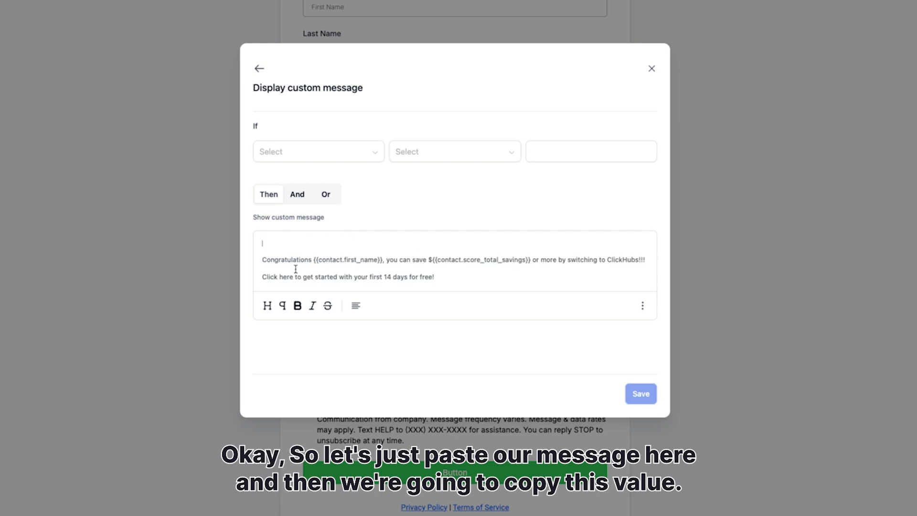
pyautogui.doubleClick(463, 260)
pyautogui.hotkey('ctrl', 'v')
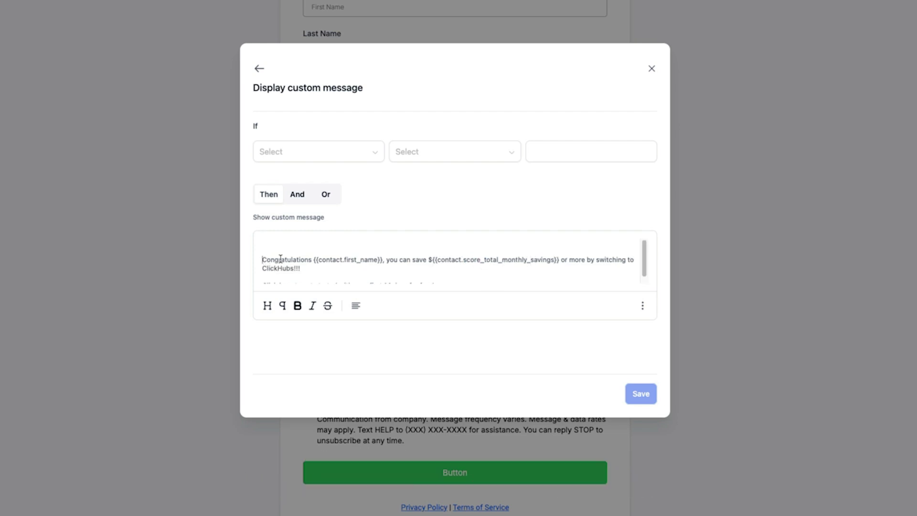
pyautogui.press('BackSpace')
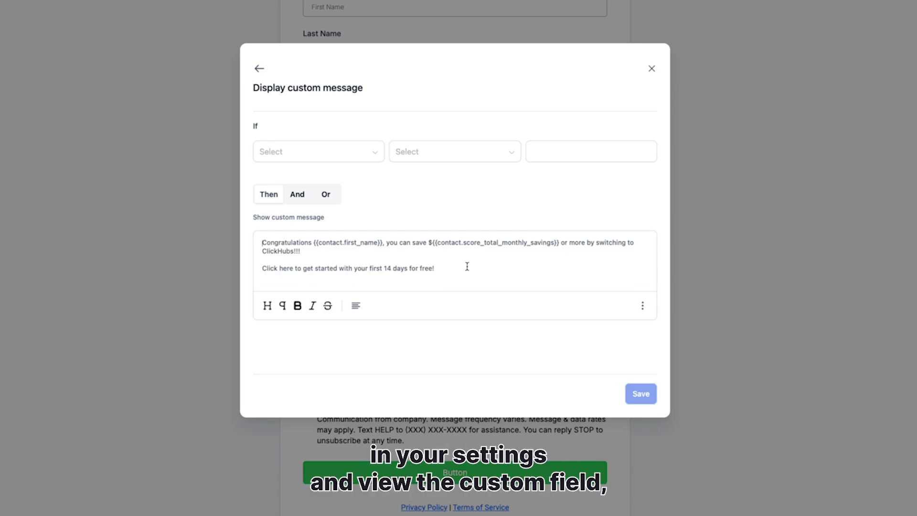
pyautogui.moveTo(433, 244); pyautogui.dragTo(557, 242)
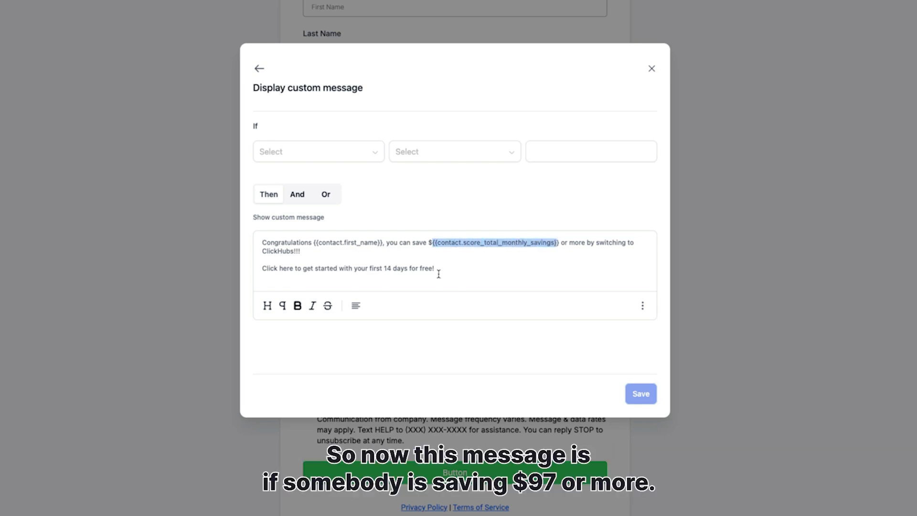
pyautogui.click(489, 266)
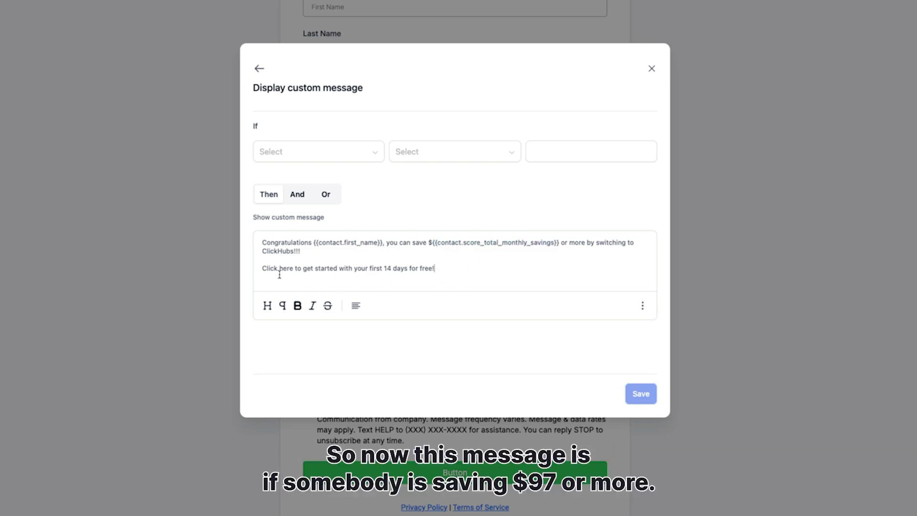
# Make the message apply if Total Monthly Savings is Greater Than 97, and save the condition and the form.
pyautogui.click(347, 159)
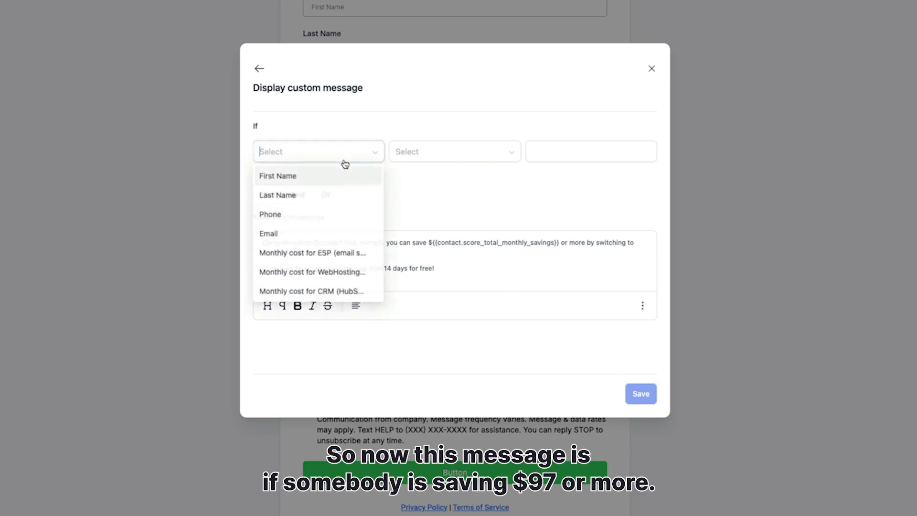
pyautogui.scroll(-2, 314, 225)
pyautogui.click(297, 289)
pyautogui.click(428, 146)
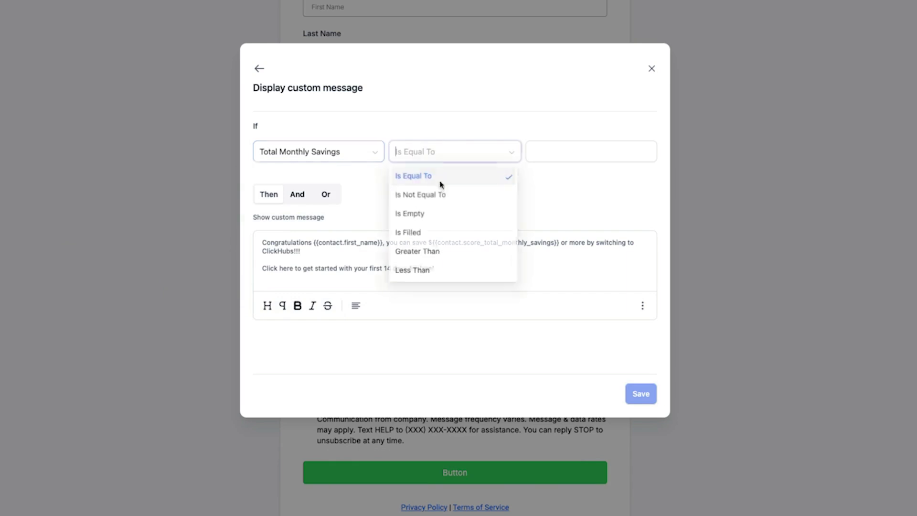
pyautogui.click(446, 253)
pyautogui.click(554, 145)
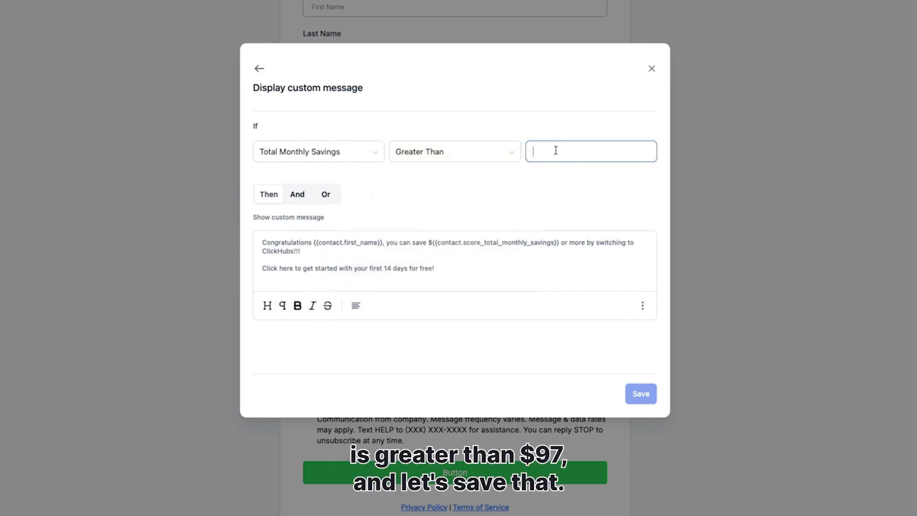
pyautogui.write('97')
pyautogui.click(635, 395)
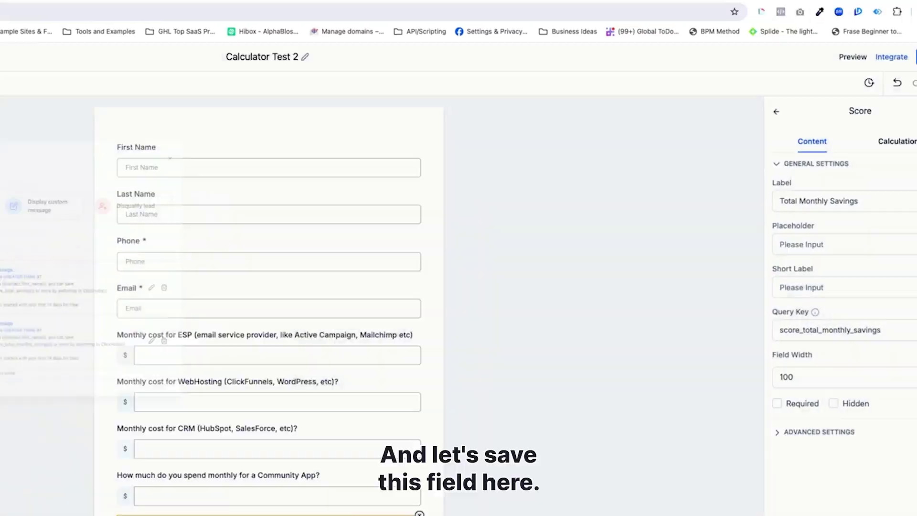
pyautogui.click(889, 89)
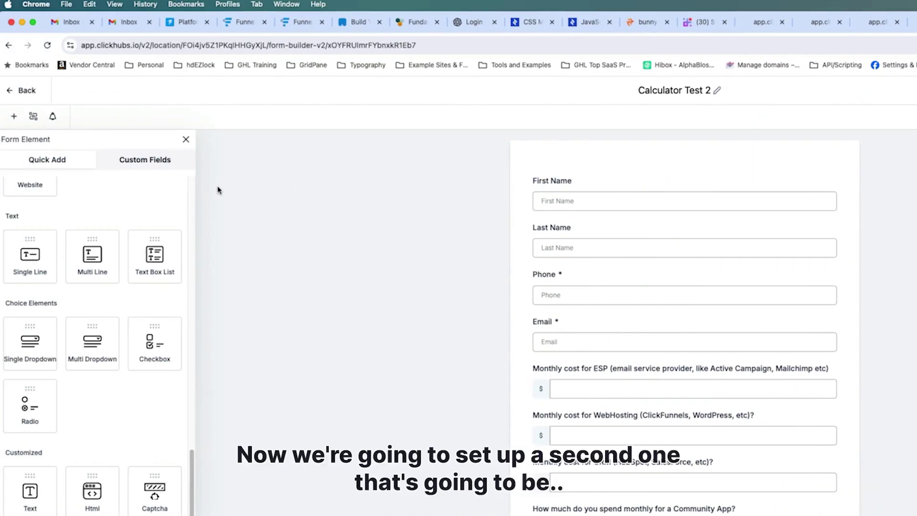
# Change the second custom message condition to Is Equal To 97 with the "spending about the same amount" message, and save it.
pyautogui.click(33, 116)
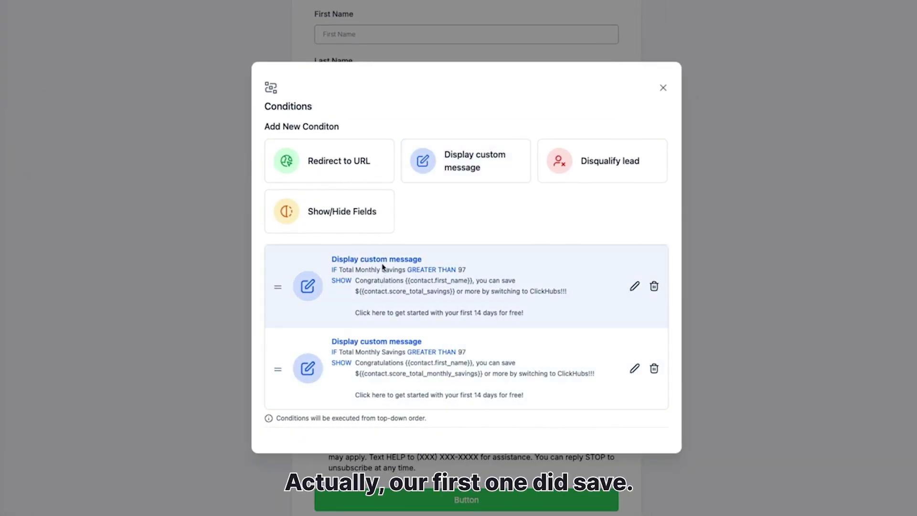
pyautogui.click(634, 368)
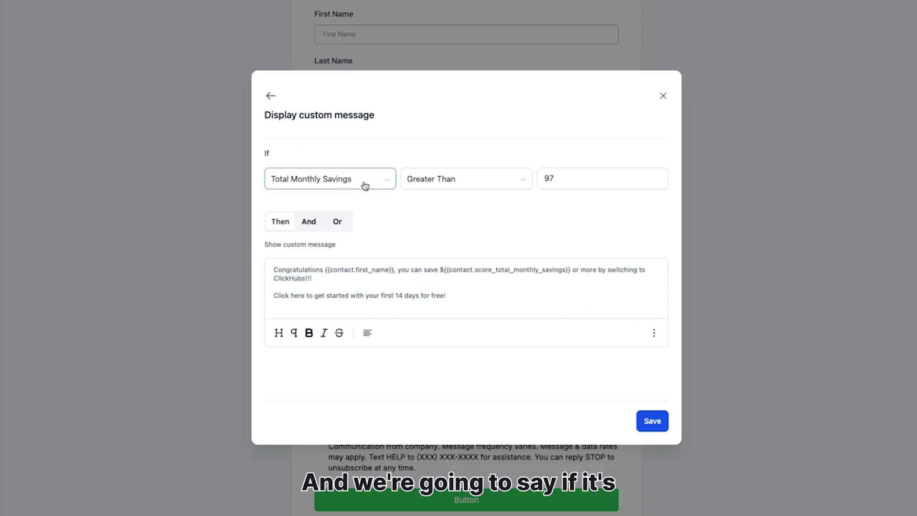
pyautogui.click(445, 184)
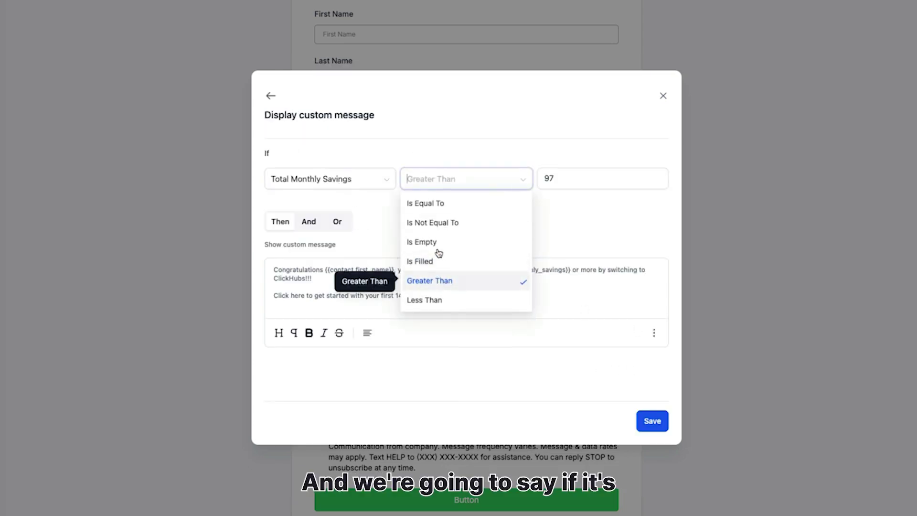
pyautogui.click(442, 204)
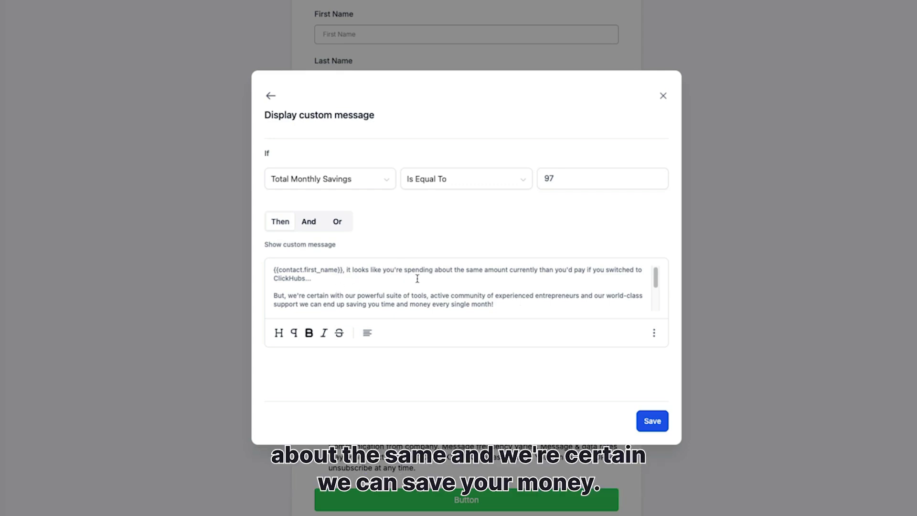
pyautogui.scroll(-3, 428, 287)
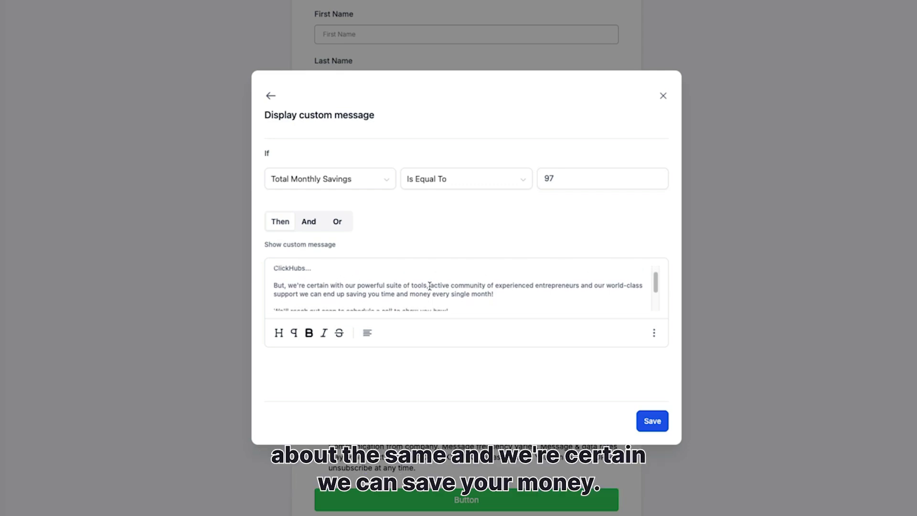
pyautogui.scroll(-2, 425, 295)
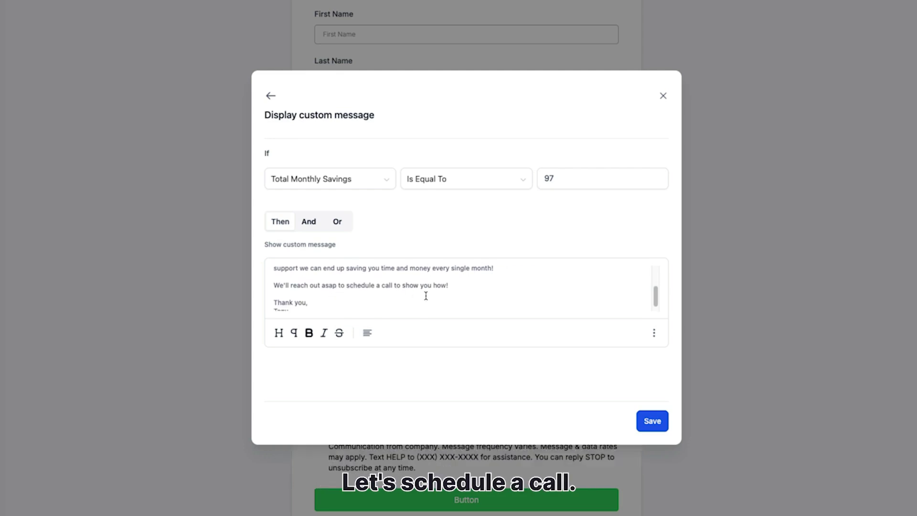
pyautogui.scroll(5, 467, 297)
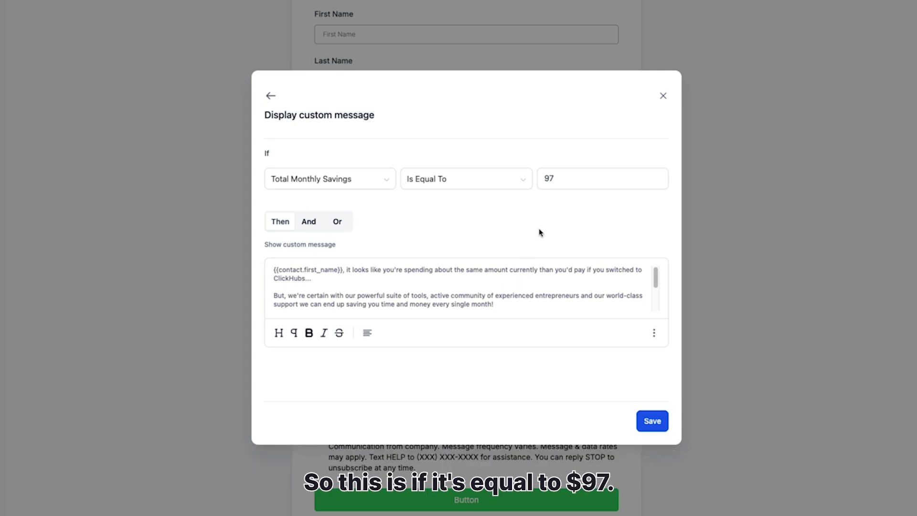
pyautogui.click(652, 421)
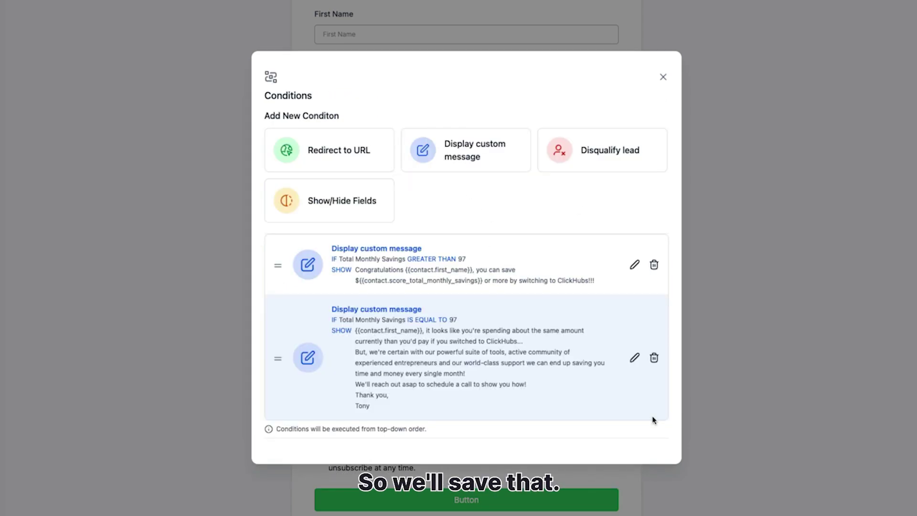
# Start a new display custom message condition that applies if Total Monthly Savings is Less Than 97.
pyautogui.click(469, 152)
pyautogui.click(336, 179)
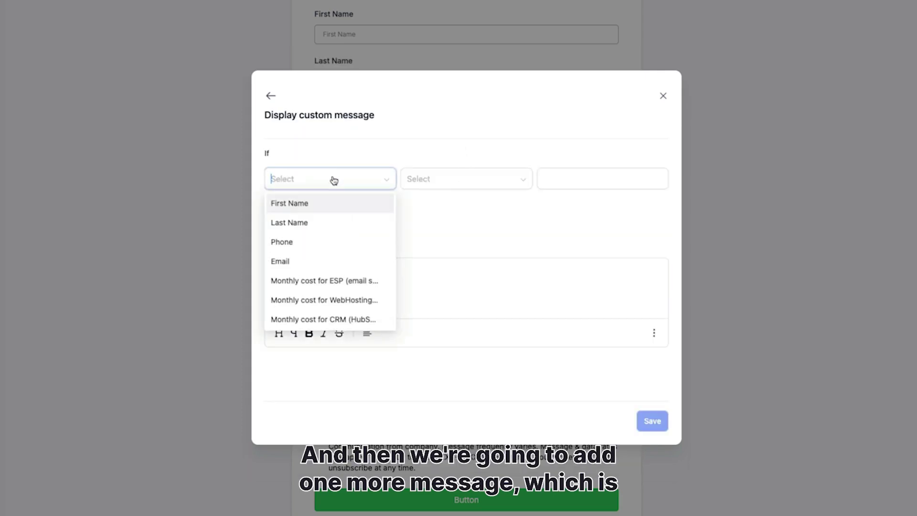
pyautogui.scroll(-2, 303, 308)
pyautogui.click(296, 317)
pyautogui.click(461, 185)
pyautogui.click(446, 299)
pyautogui.click(579, 182)
pyautogui.write('97')
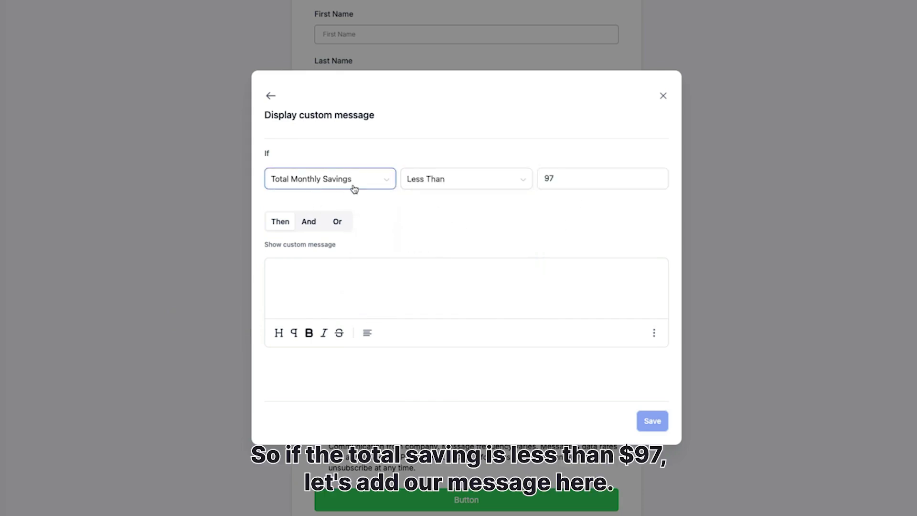
# Set its message to the text starting "{{contact.first_name}}, it looks like you're spending less currently than you'd pay if you switched to ClickHubs..." and save the condition.
pyautogui.click(346, 277)
pyautogui.hotkey('ctrl', 'v')
pyautogui.scroll(3, 392, 291)
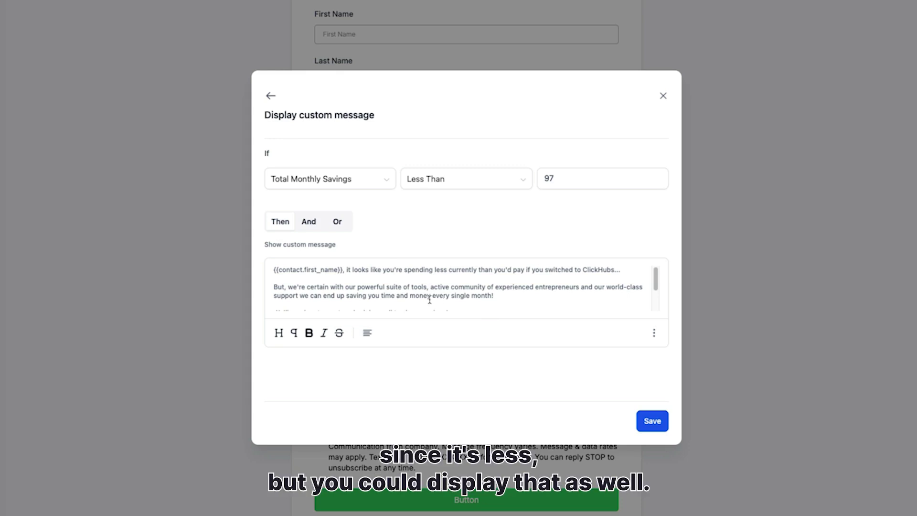
pyautogui.moveTo(342, 270); pyautogui.dragTo(270, 271)
pyautogui.click(270, 272)
pyautogui.scroll(-3, 340, 277)
pyautogui.click(652, 422)
pyautogui.scroll(-3, 654, 424)
pyautogui.scroll(3, 494, 314)
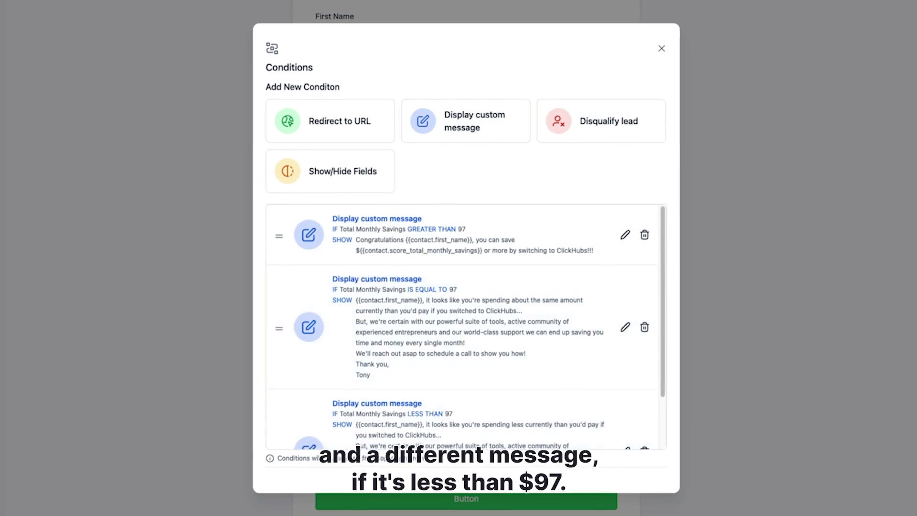
# Close the conditions, save the form and open its preview.
pyautogui.click(662, 46)
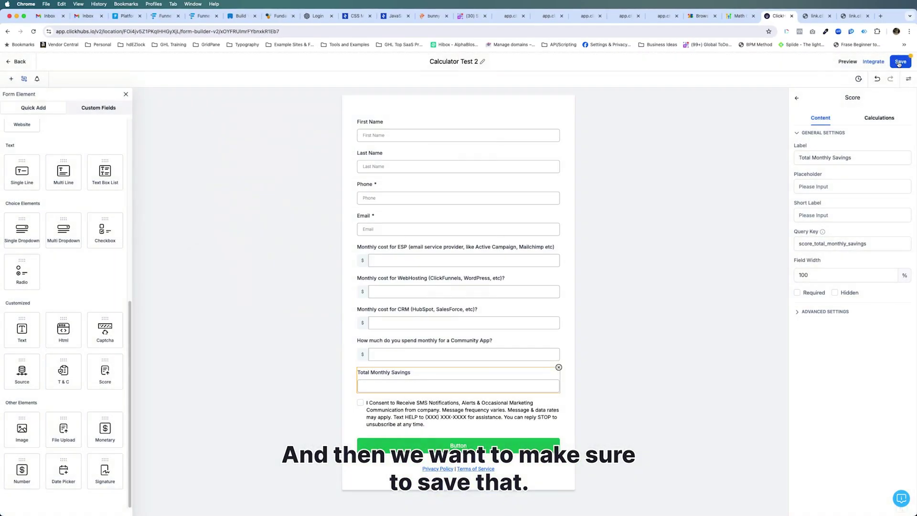
pyautogui.click(899, 63)
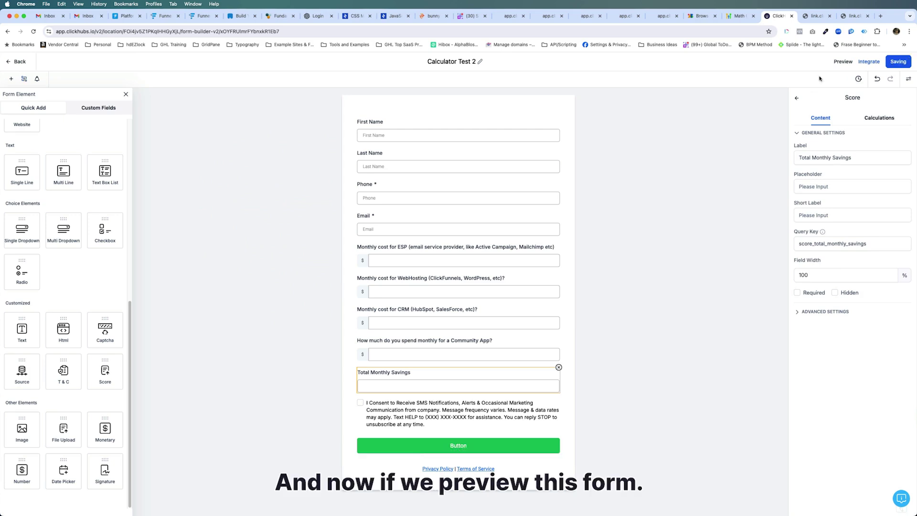
pyautogui.click(843, 62)
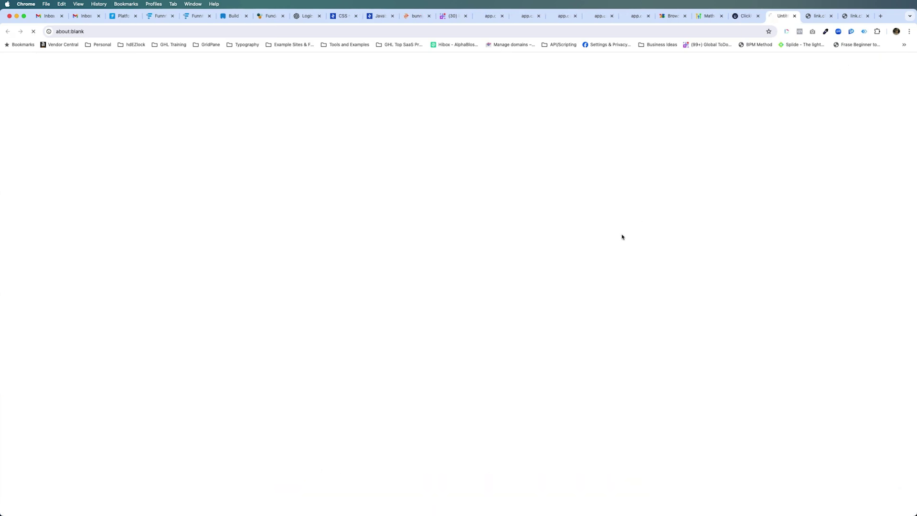
# Fill in the contact's saved details and monthly costs of 100 for ESP, 200 for WebHosting, 50 for CRM and 300 for Community App.
pyautogui.click(396, 93)
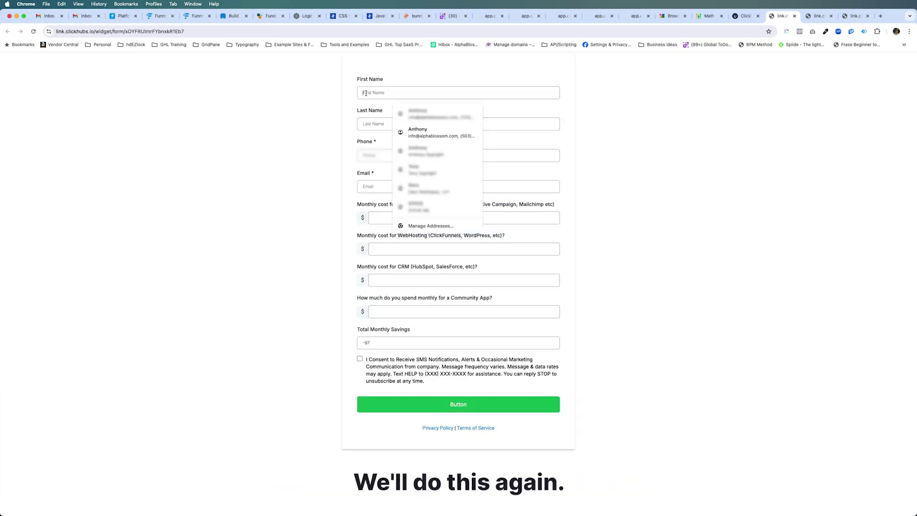
pyautogui.click(446, 133)
pyautogui.click(388, 214)
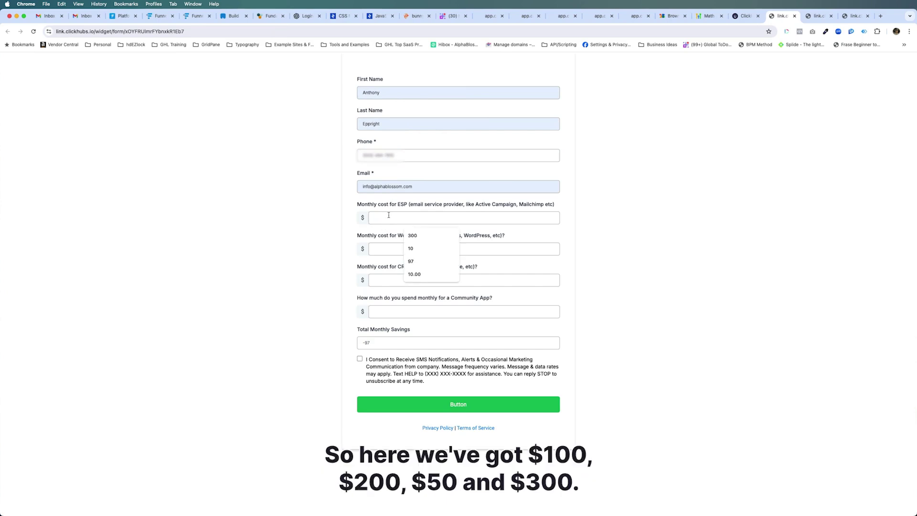
pyautogui.write('100')
pyautogui.click(389, 248)
pyautogui.write('20')
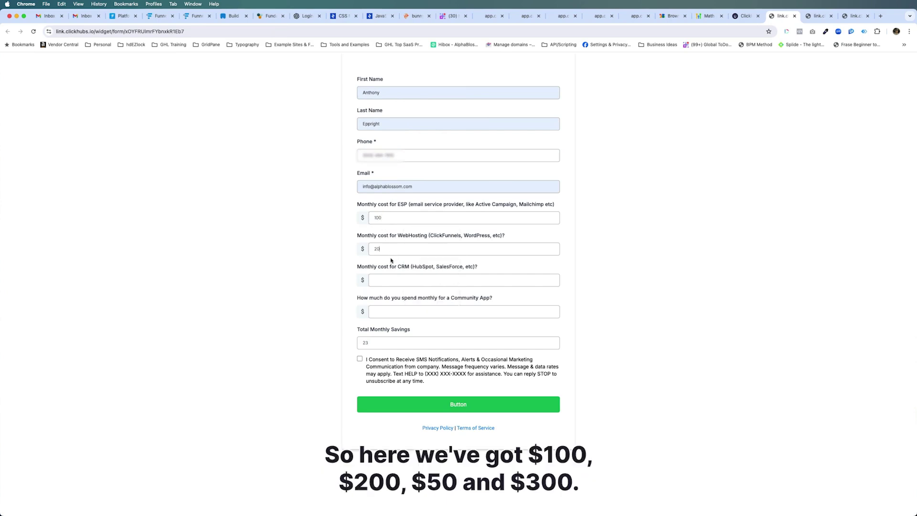
pyautogui.click(394, 278)
pyautogui.write('5')
pyautogui.write('300')
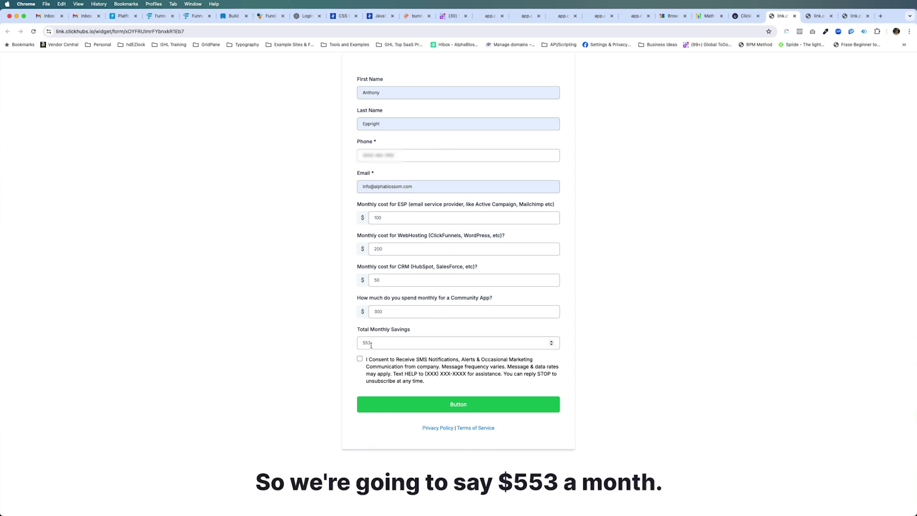
# Submit the previewed form and check the savings amount in the custom message.
pyautogui.click(454, 404)
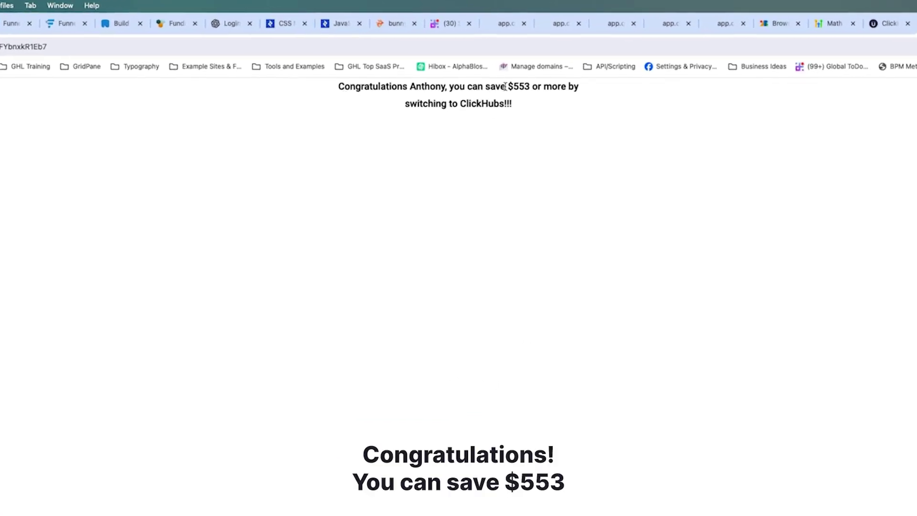
pyautogui.moveTo(507, 86); pyautogui.dragTo(533, 86)
pyautogui.moveTo(582, 91); pyautogui.dragTo(518, 104)
pyautogui.click(519, 106)
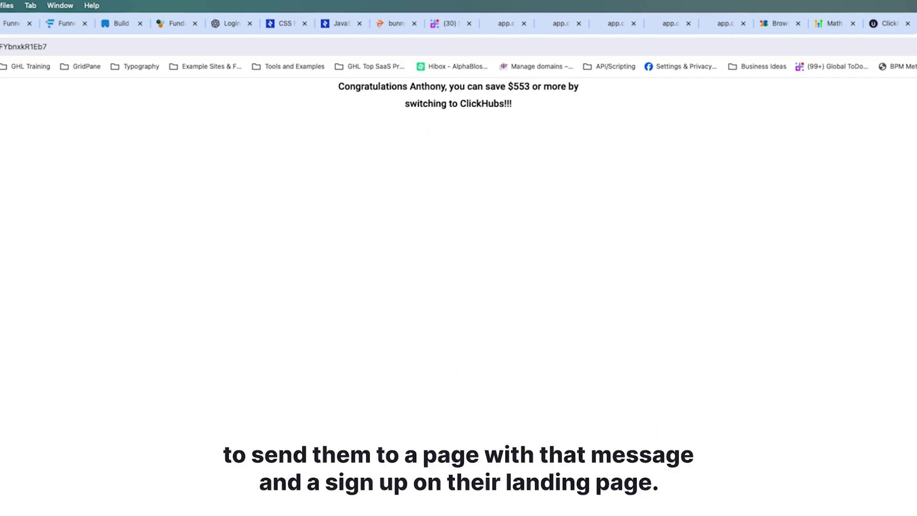
# Close the submitted preview, return to a blank form preview and fill in the contact's saved details.
pyautogui.click(908, 24)
pyautogui.click(329, 138)
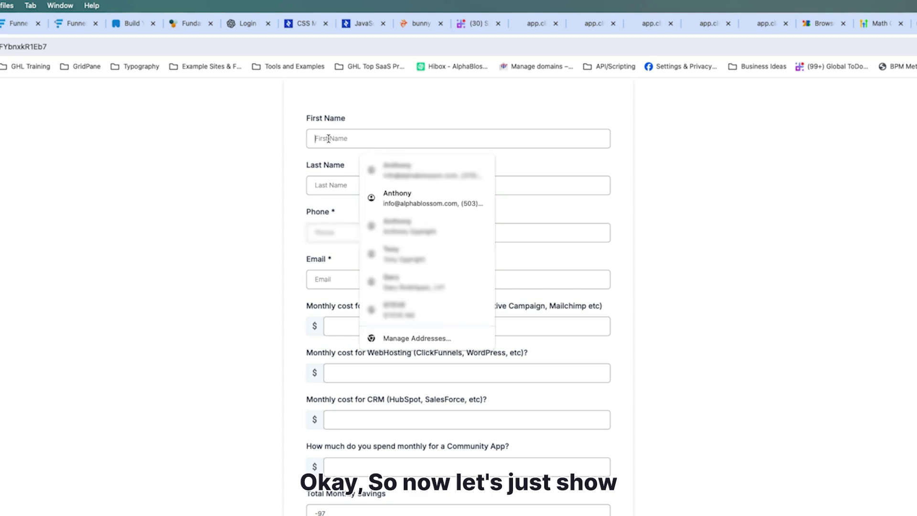
pyautogui.click(434, 200)
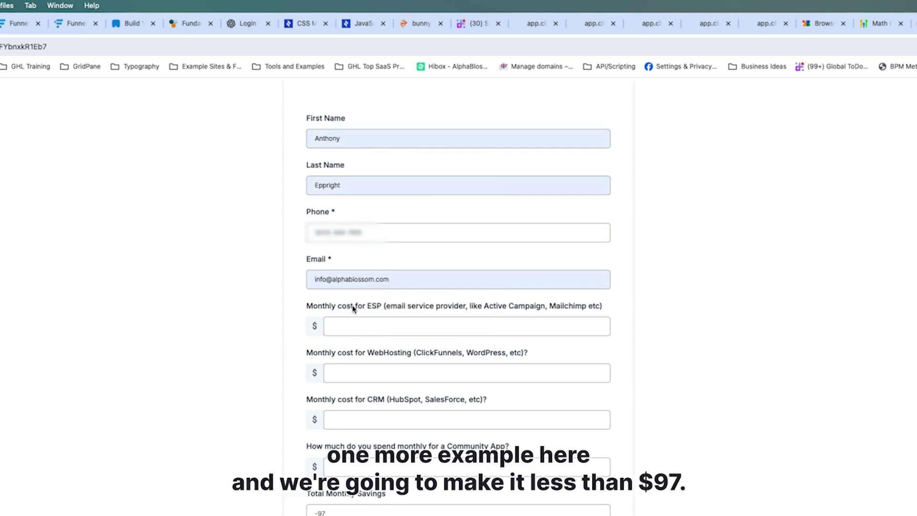
# Enter monthly costs of 20 for ESP, 10 for WebHosting, 10 for CRM and 10 for Community App.
pyautogui.click(349, 322)
pyautogui.write('20')
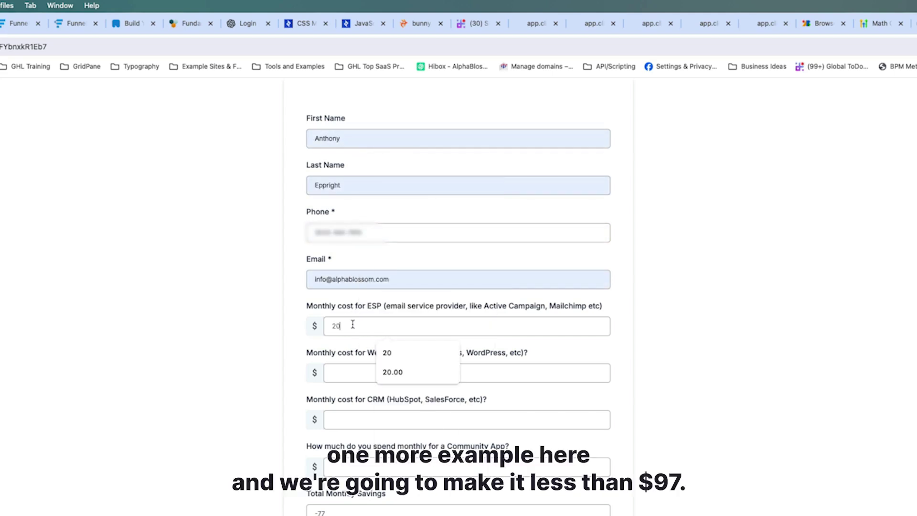
pyautogui.click(353, 370)
pyautogui.write('10')
pyautogui.press('Tab')
pyautogui.write('10')
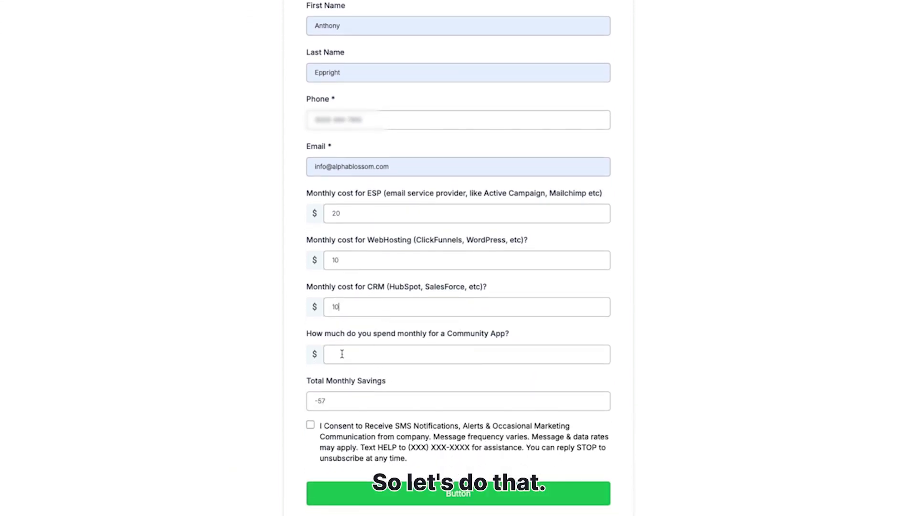
pyautogui.click(342, 353)
pyautogui.write('10')
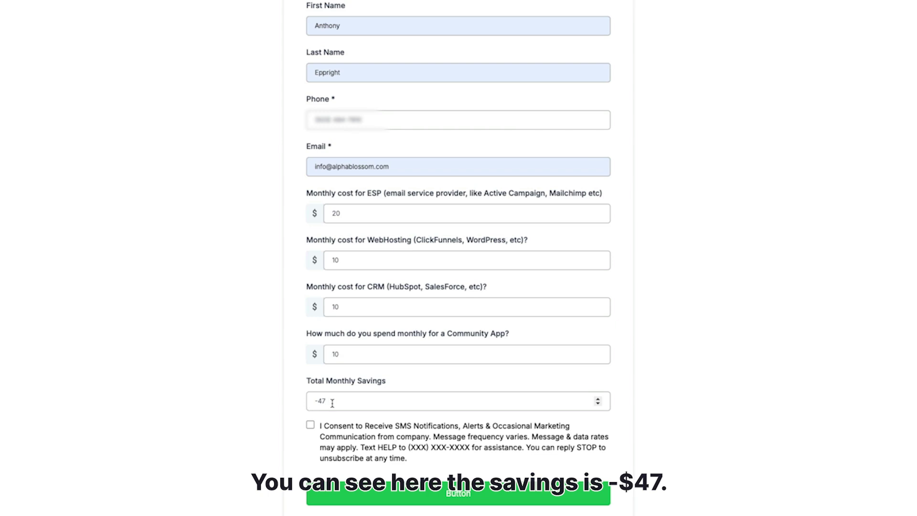
# Accept the SMS notifications consent and submit the previewed form to test the message for savings below 97.
pyautogui.click(310, 424)
pyautogui.click(457, 493)
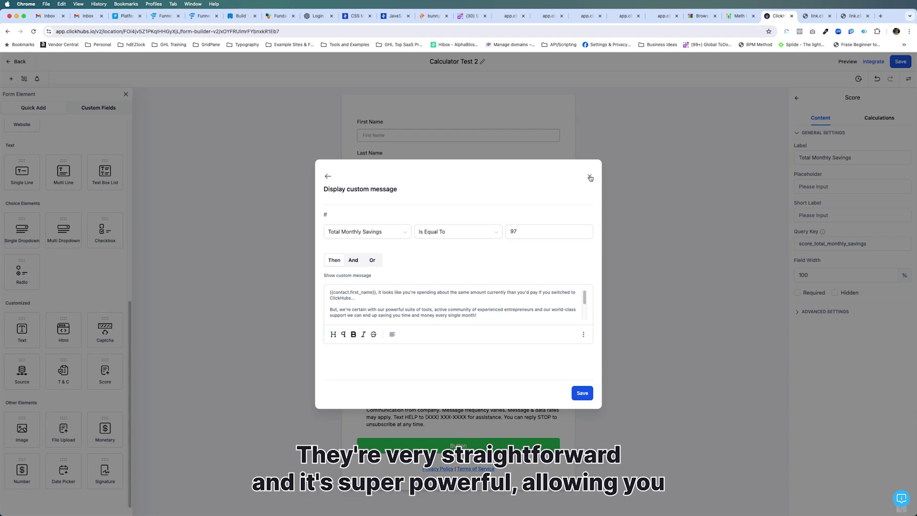
# Close the custom message condition for Total Monthly Savings equal to 97 and return to the form editor.
pyautogui.click(589, 177)
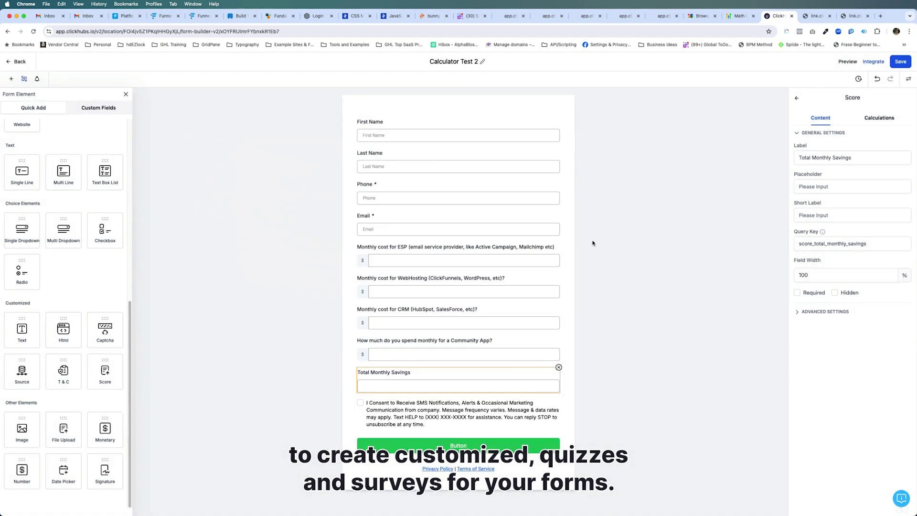